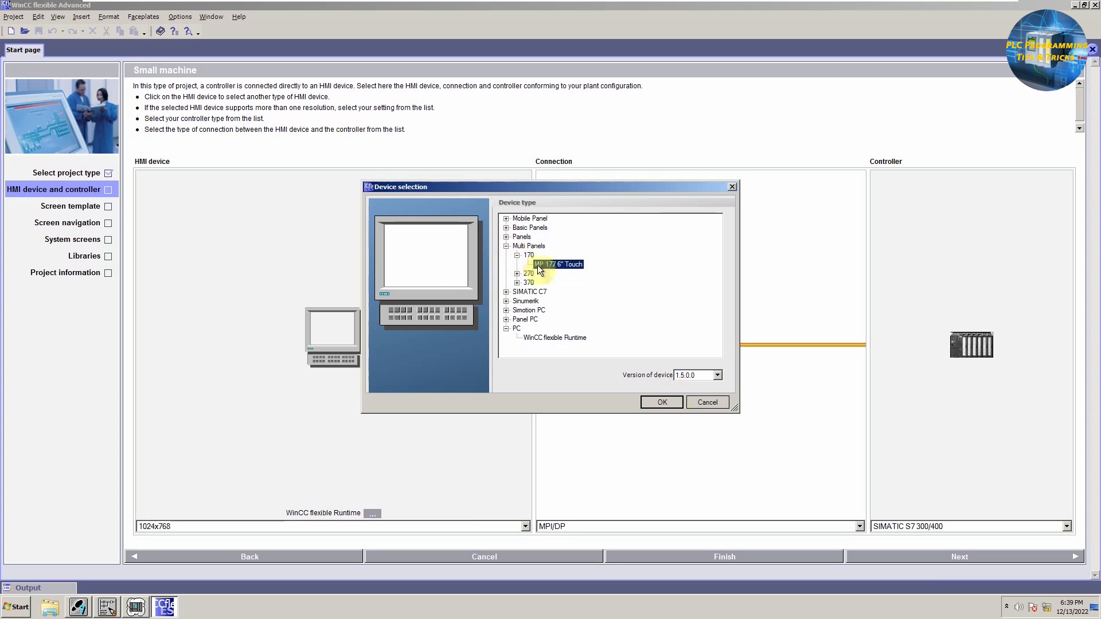
Step: Choose the MP 177 6" Touch panel as the HMI device for the project
{"action": "double_click", "coordinate": [538, 265]}
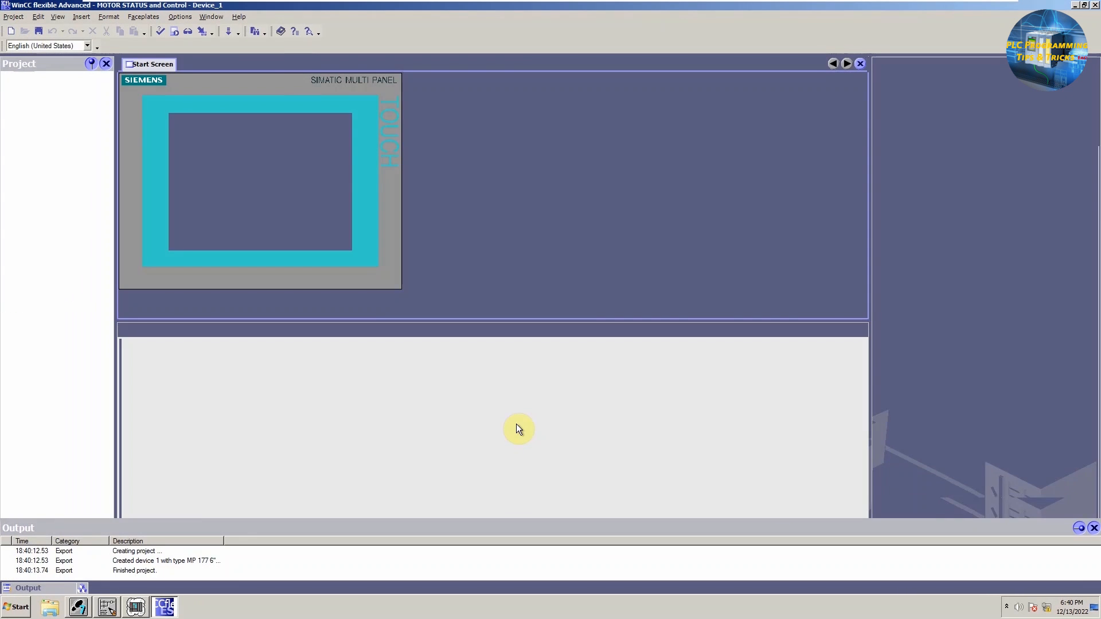
Step: Place two buttons side by side below the alarm area on the Start Screen
{"action": "left_click", "coordinate": [57, 17]}
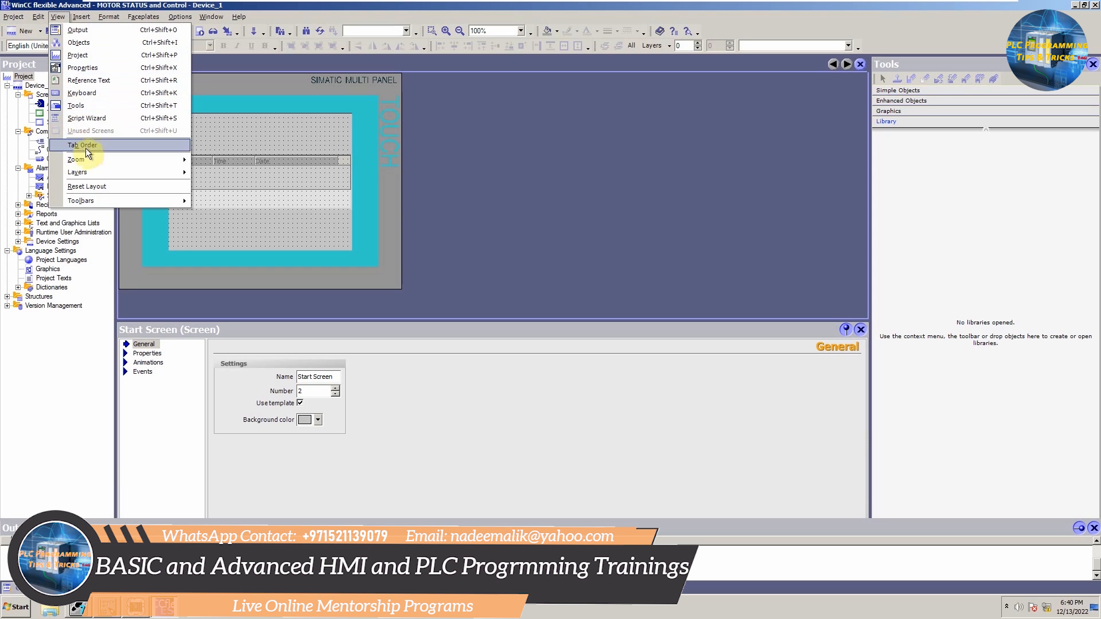
{"action": "mouse_move", "coordinate": [80, 160]}
{"action": "left_click", "coordinate": [218, 161]}
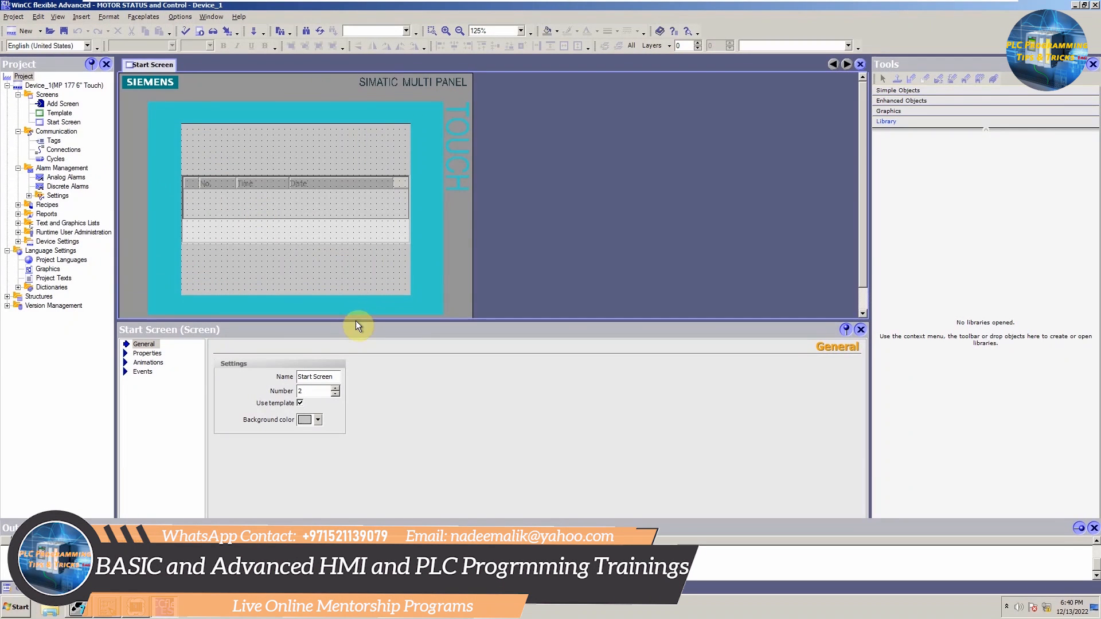
{"action": "left_click_drag", "start_coordinate": [356, 321], "coordinate": [359, 368]}
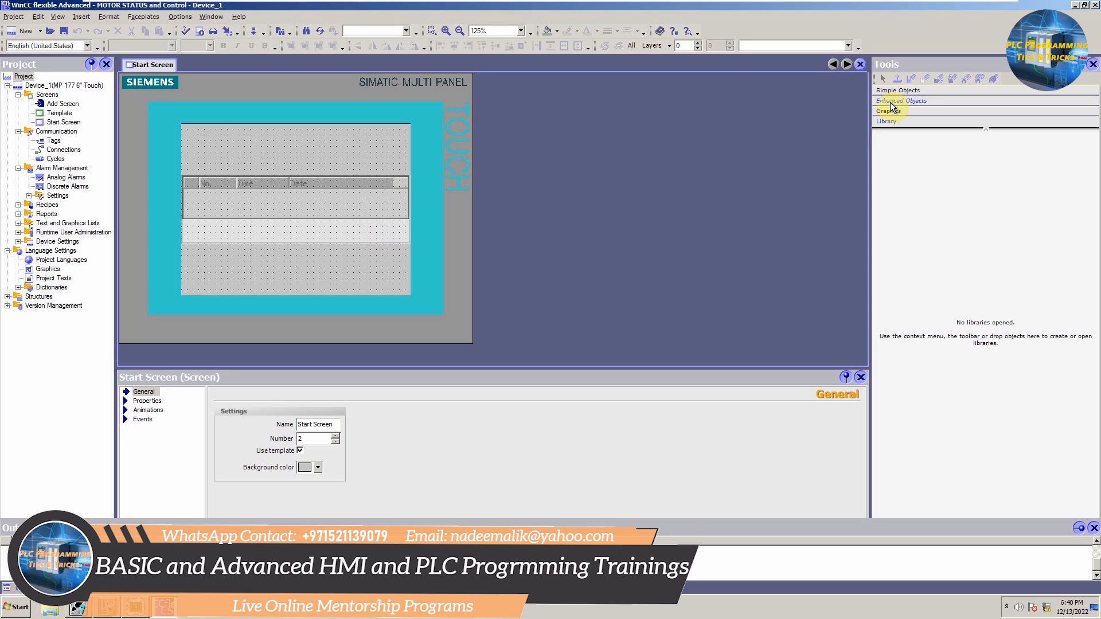
{"action": "left_click", "coordinate": [895, 90]}
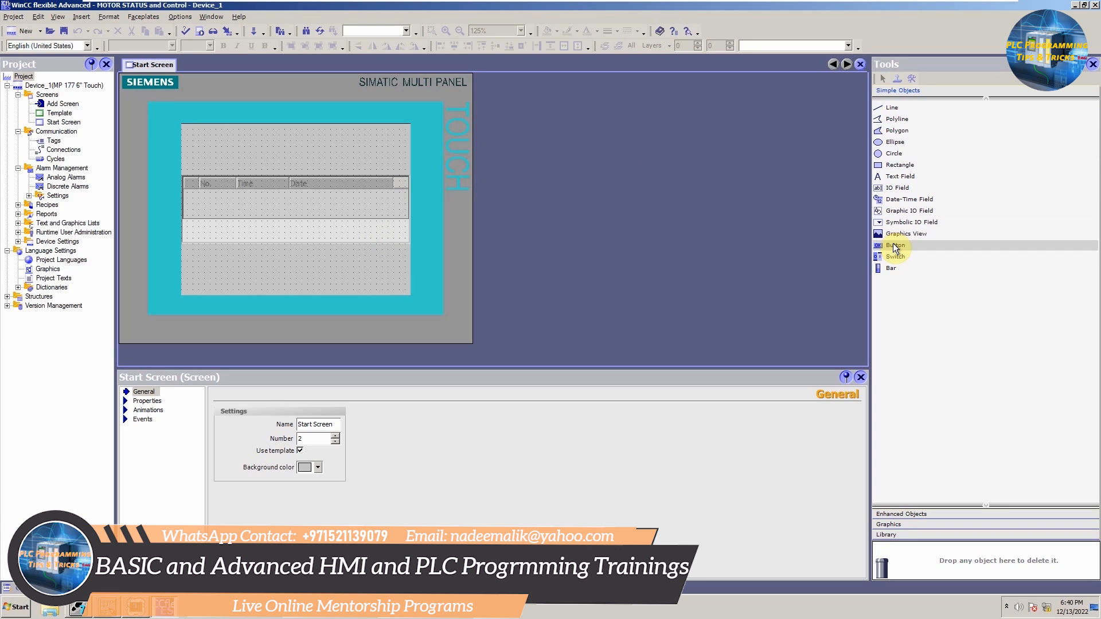
{"action": "left_click_drag", "start_coordinate": [895, 247], "coordinate": [254, 267]}
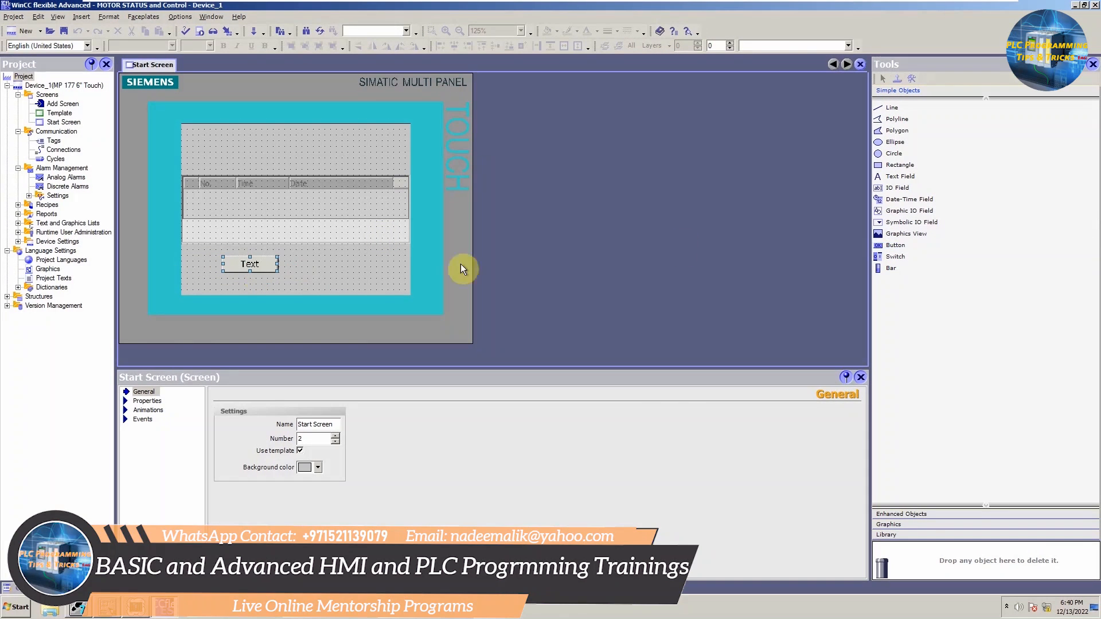
{"action": "left_click_drag", "start_coordinate": [895, 248], "coordinate": [316, 276]}
Step: Set the first button's text to START
{"action": "left_click", "coordinate": [253, 263]}
{"action": "left_click_drag", "start_coordinate": [435, 438], "coordinate": [332, 438]}
{"action": "type", "text": "START"}
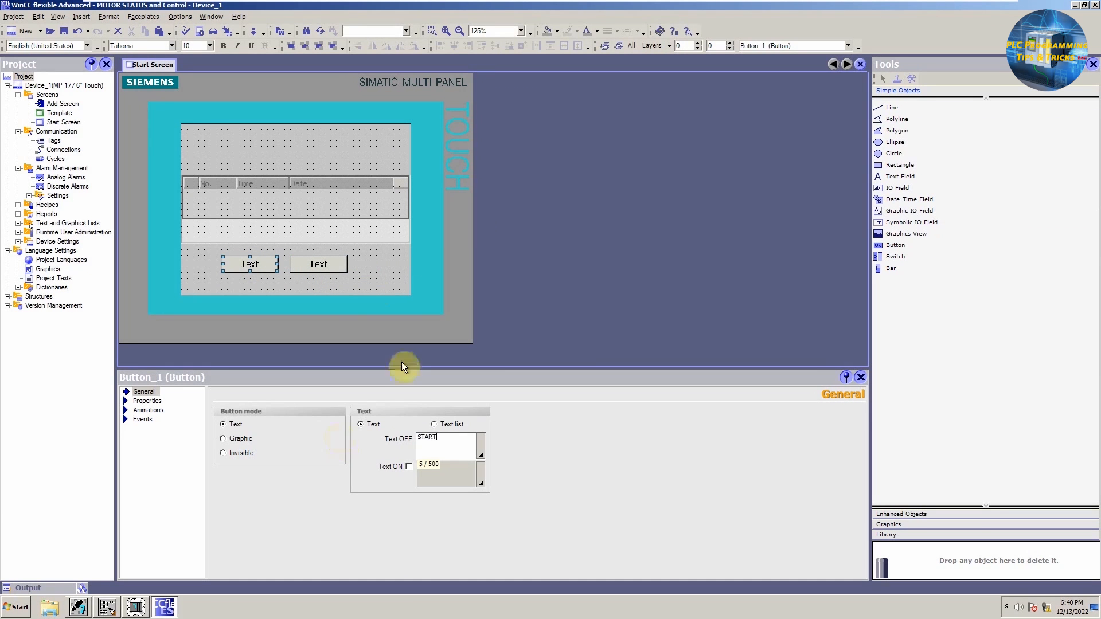
Step: Add a SetBit function to the START button's Press event
{"action": "left_click", "coordinate": [372, 290]}
{"action": "left_click", "coordinate": [248, 265]}
{"action": "left_click", "coordinate": [147, 401]}
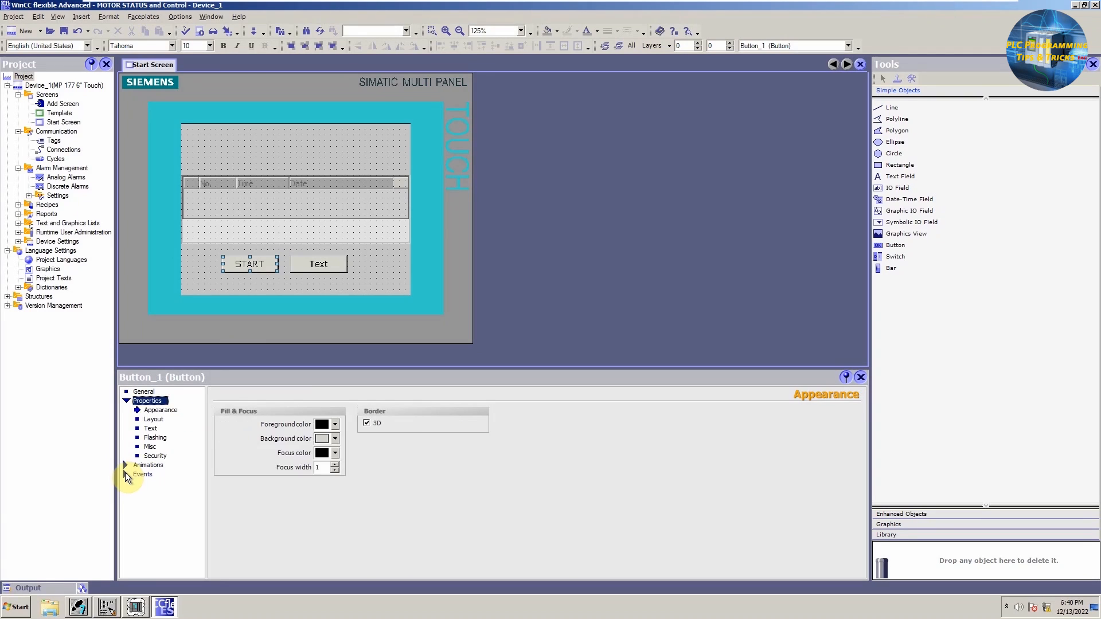
{"action": "left_click", "coordinate": [127, 473]}
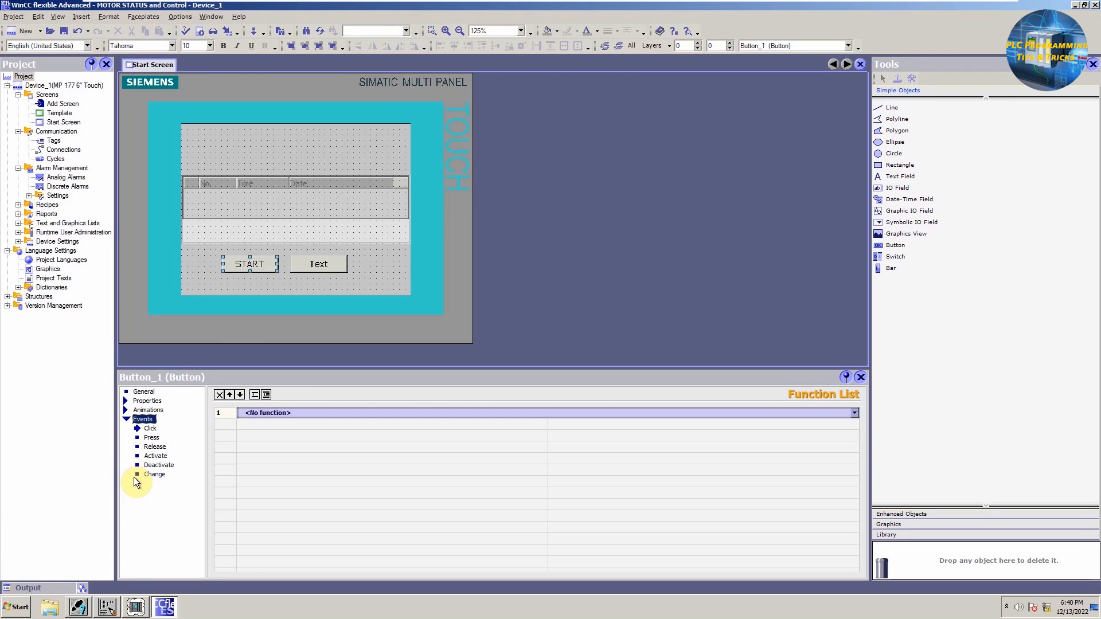
{"action": "left_click", "coordinate": [151, 437]}
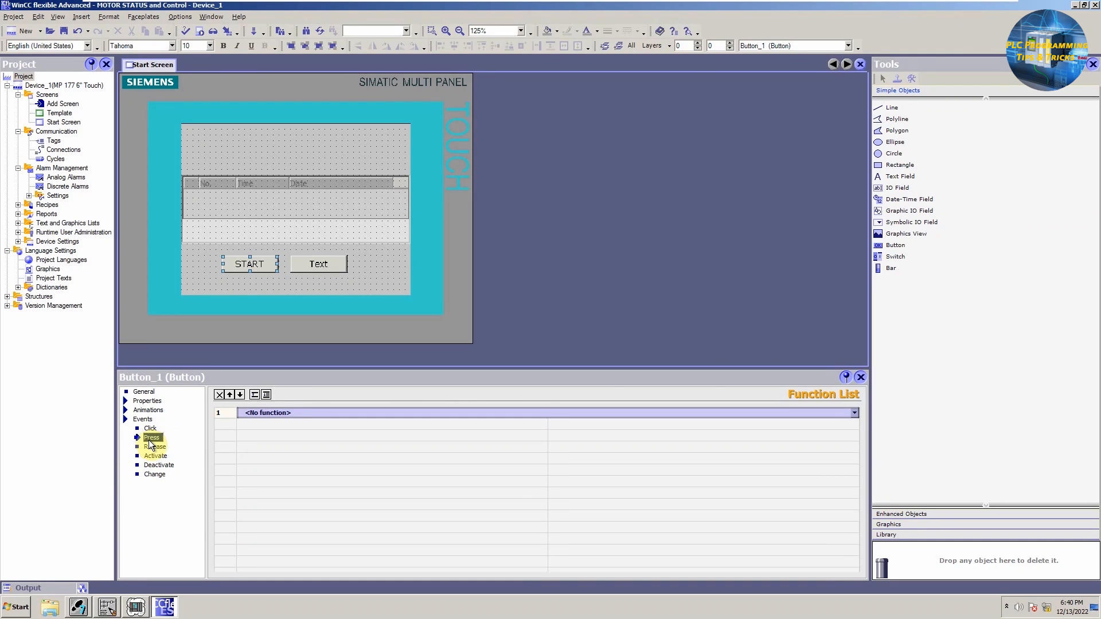
{"action": "left_click", "coordinate": [852, 412]}
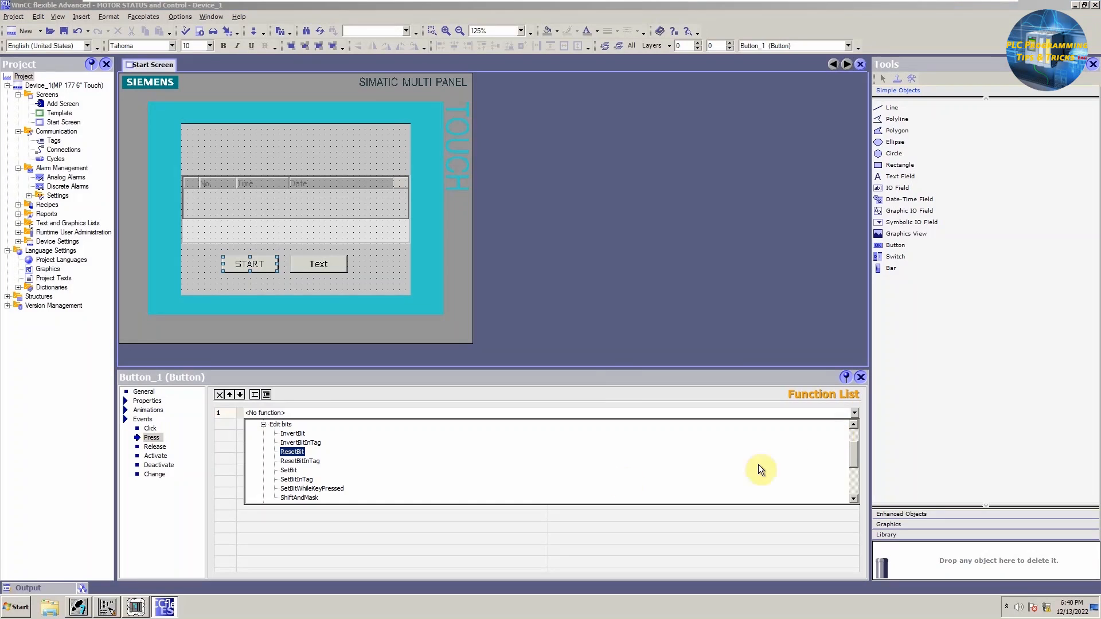
{"action": "left_click", "coordinate": [290, 471]}
Step: Assign the PLC symbol m 10.0 as the tag for the SetBit function
{"action": "left_click", "coordinate": [779, 427]}
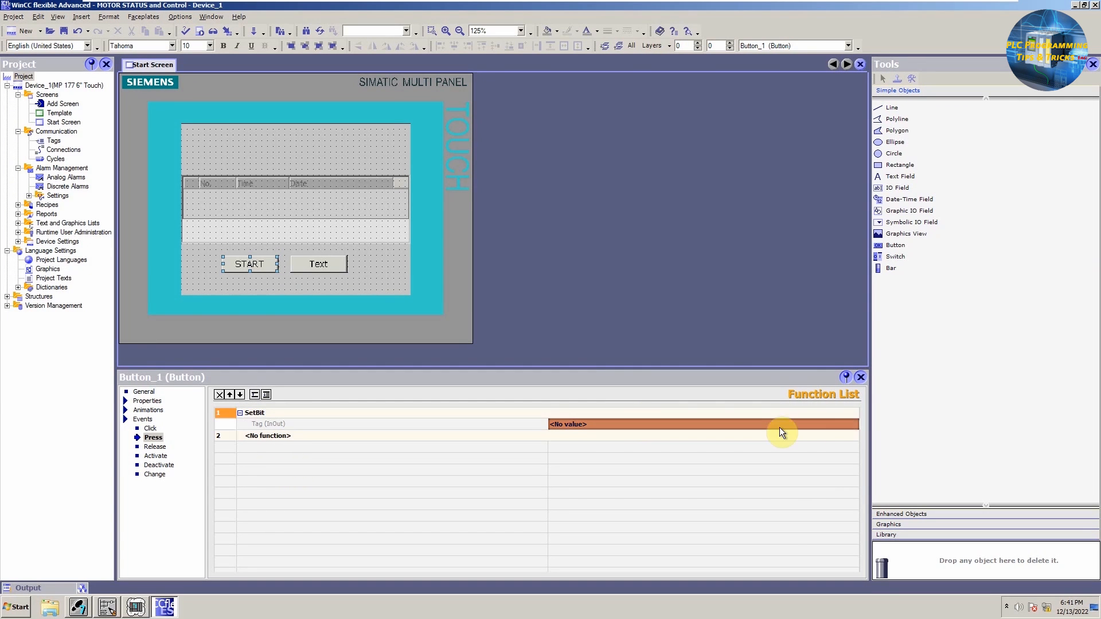
{"action": "left_click", "coordinate": [852, 424]}
{"action": "left_click", "coordinate": [855, 424]}
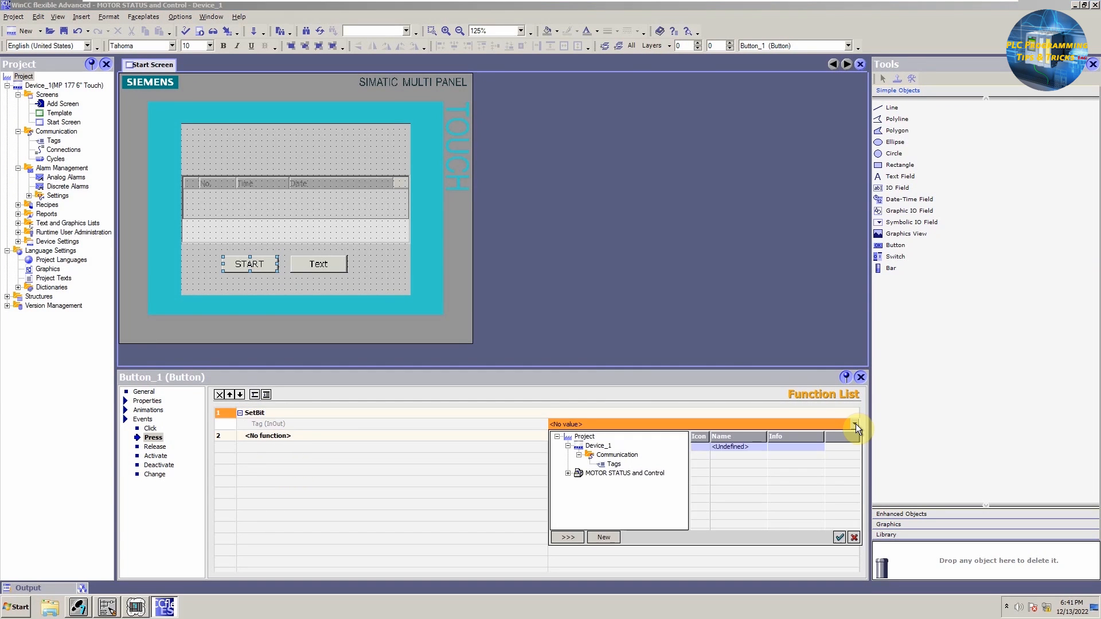
{"action": "left_click", "coordinate": [567, 473]}
{"action": "left_click", "coordinate": [578, 483]}
{"action": "left_click", "coordinate": [589, 492]}
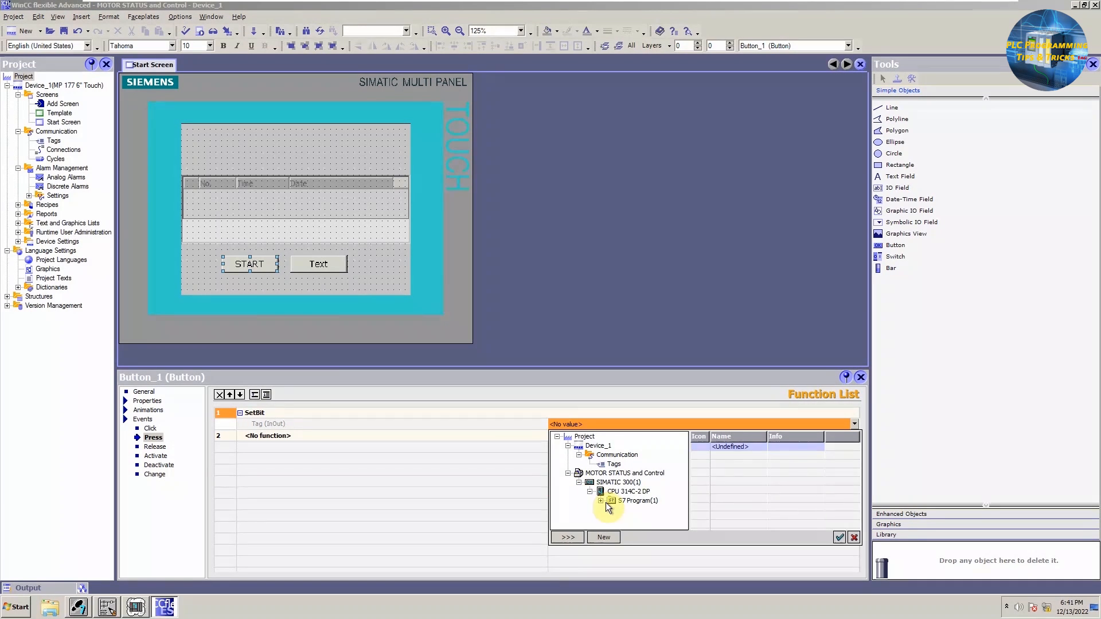
{"action": "left_click", "coordinate": [600, 501]}
{"action": "left_click", "coordinate": [638, 510]}
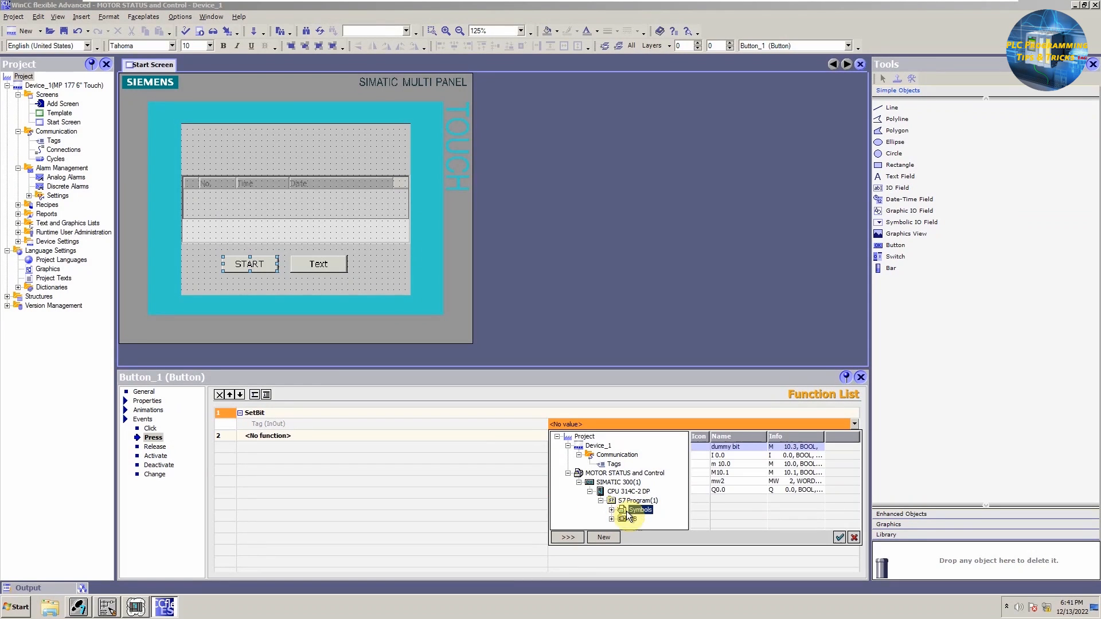
{"action": "left_click", "coordinate": [754, 463]}
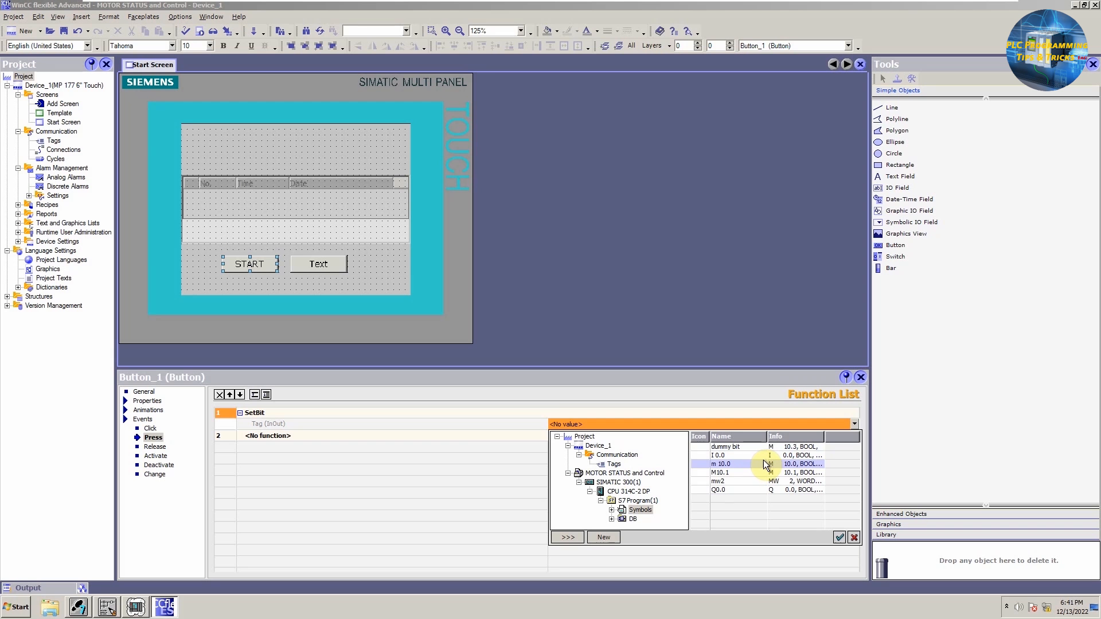
{"action": "left_click", "coordinate": [839, 537]}
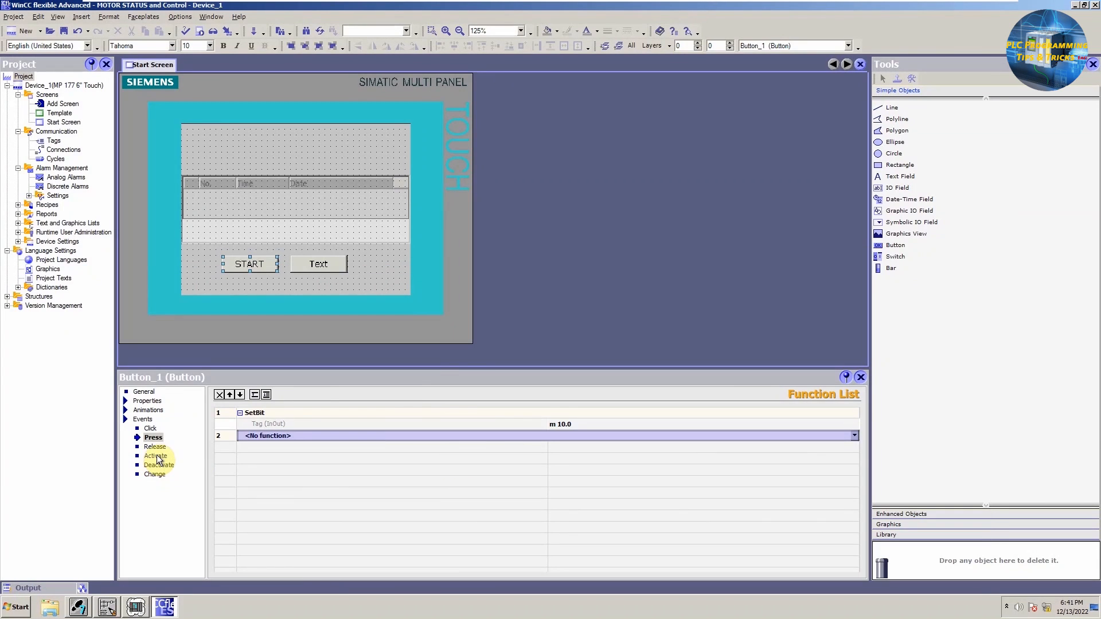
Step: Add a ResetBit function with tag m 10.0 to the START button's Release event
{"action": "left_click", "coordinate": [155, 447]}
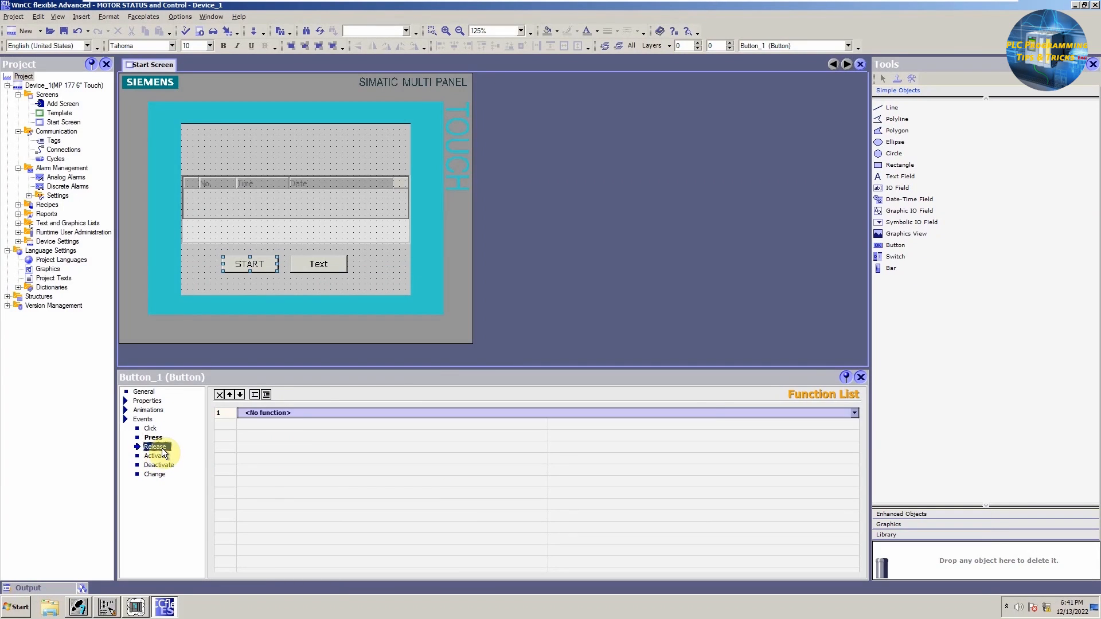
{"action": "left_click", "coordinate": [854, 413]}
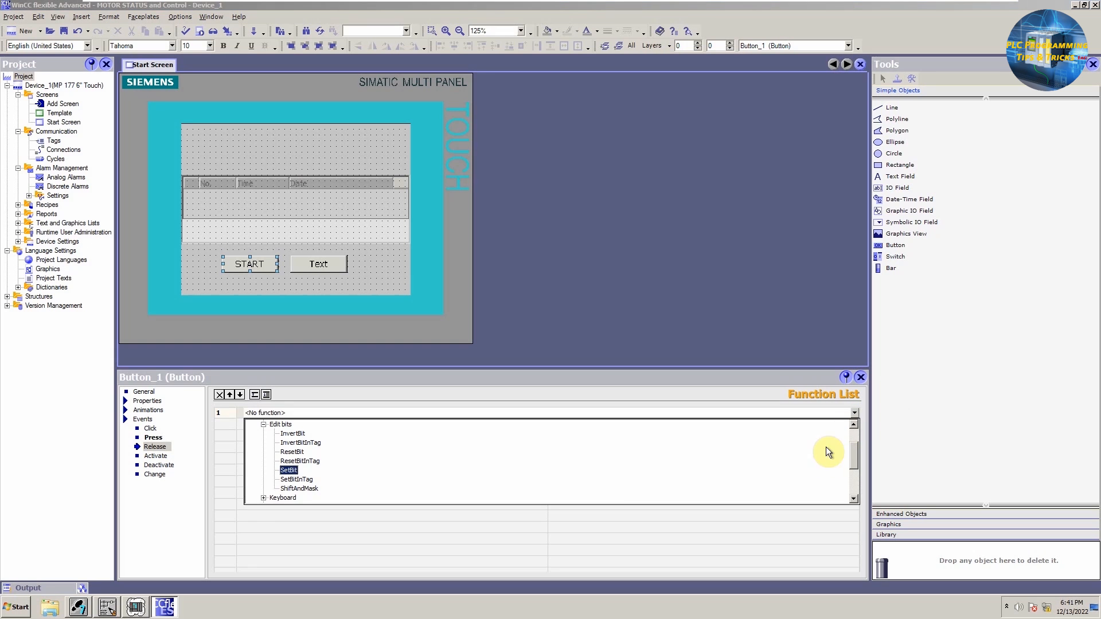
{"action": "left_click", "coordinate": [292, 452]}
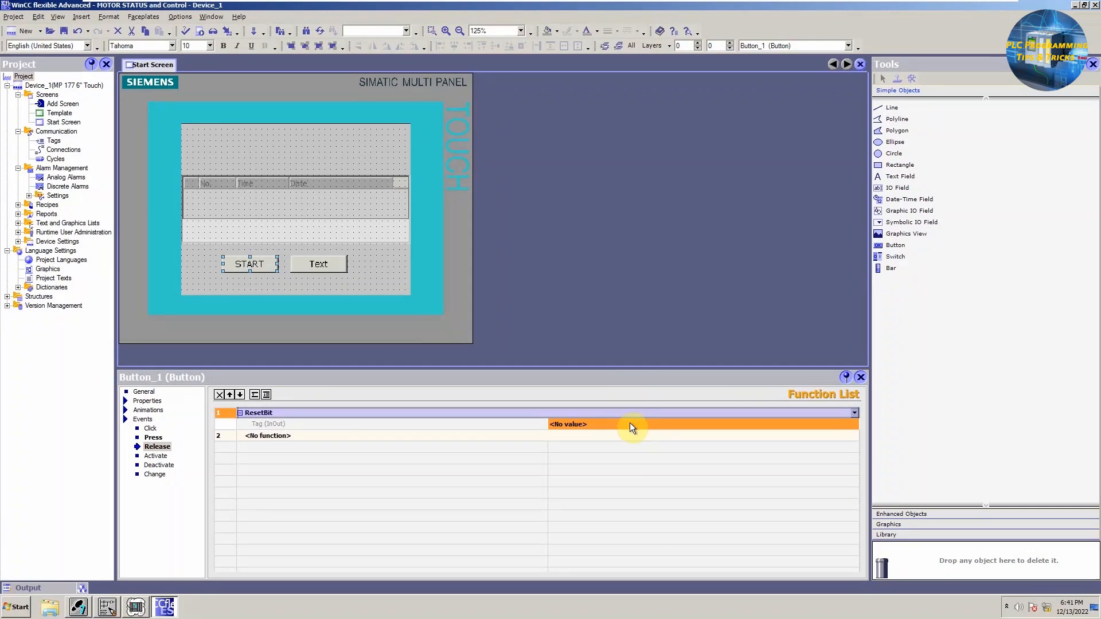
{"action": "left_click", "coordinate": [629, 424]}
{"action": "left_click", "coordinate": [797, 428]}
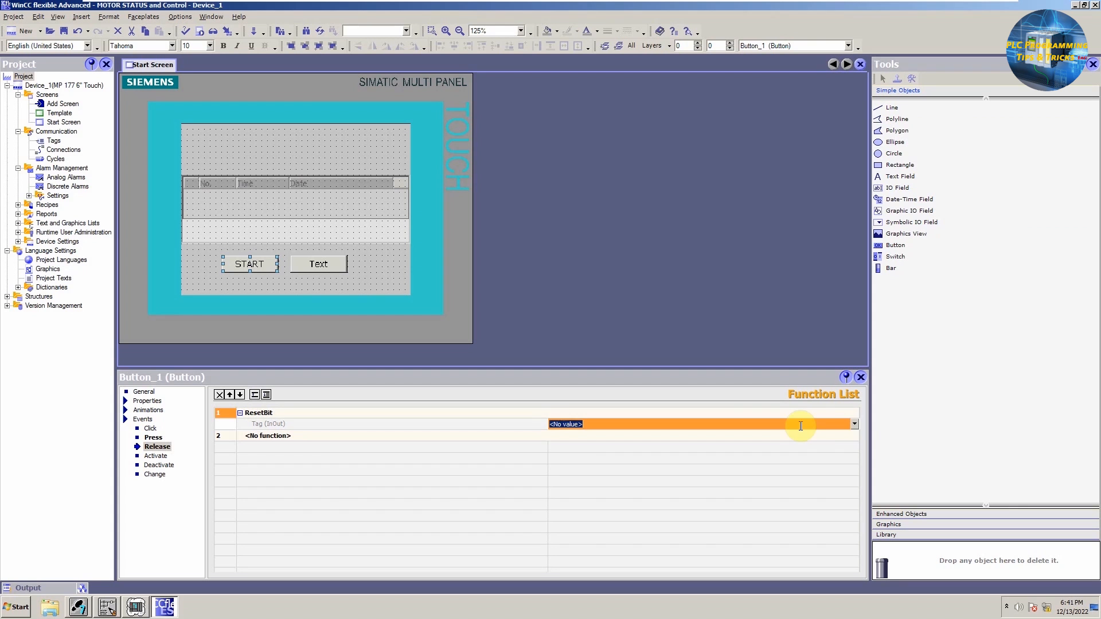
{"action": "left_click", "coordinate": [853, 424]}
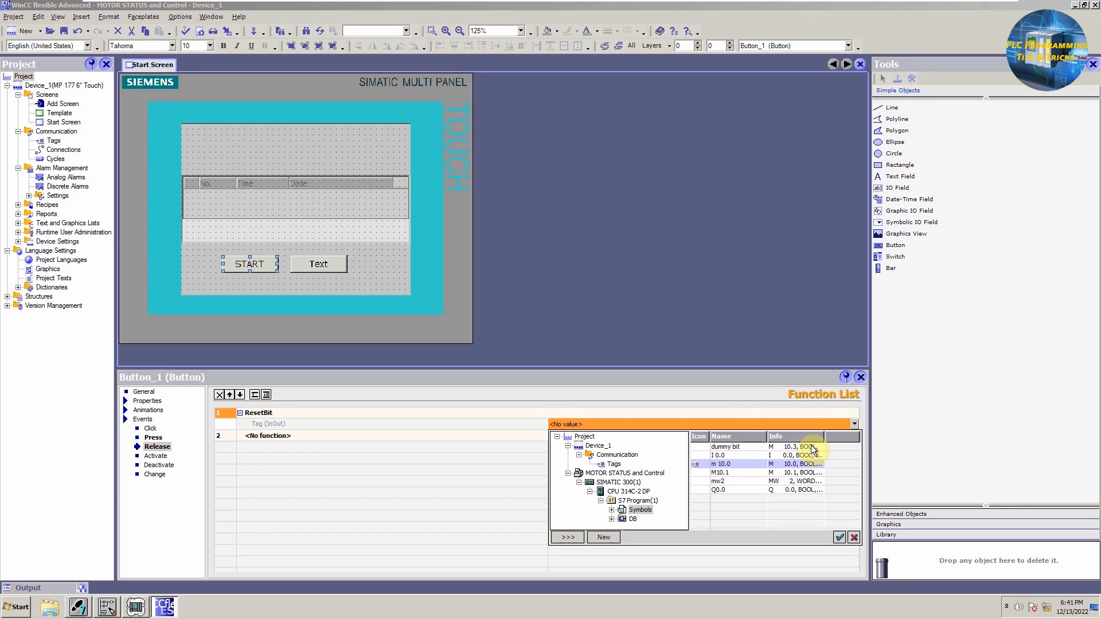
{"action": "left_click", "coordinate": [839, 537]}
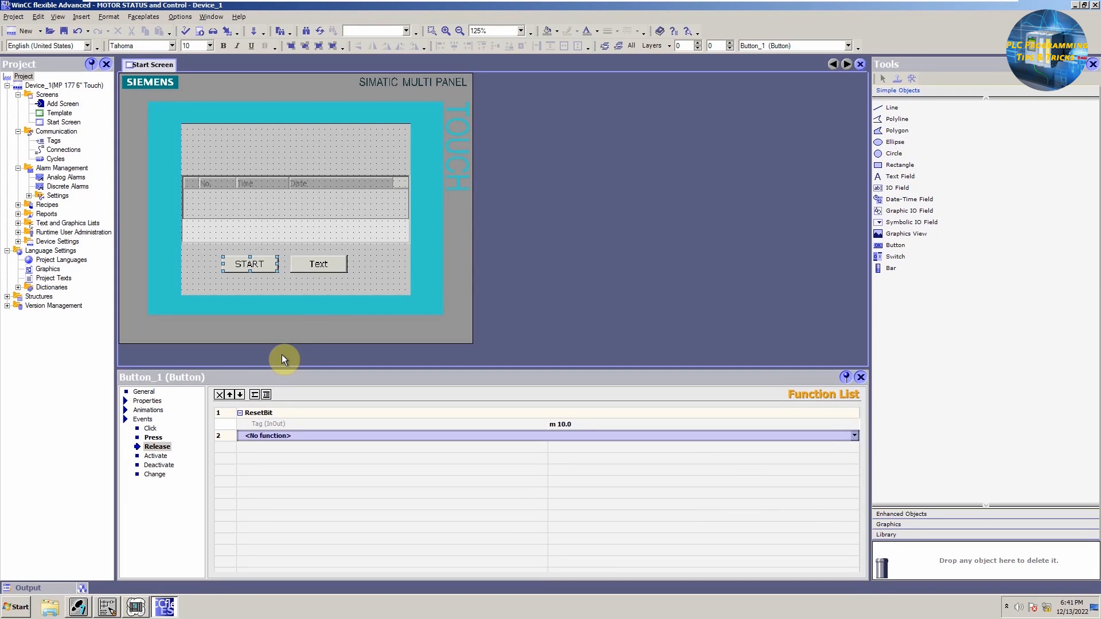
Step: Label the second button STOP
{"action": "left_click", "coordinate": [319, 263]}
{"action": "left_click", "coordinate": [146, 392]}
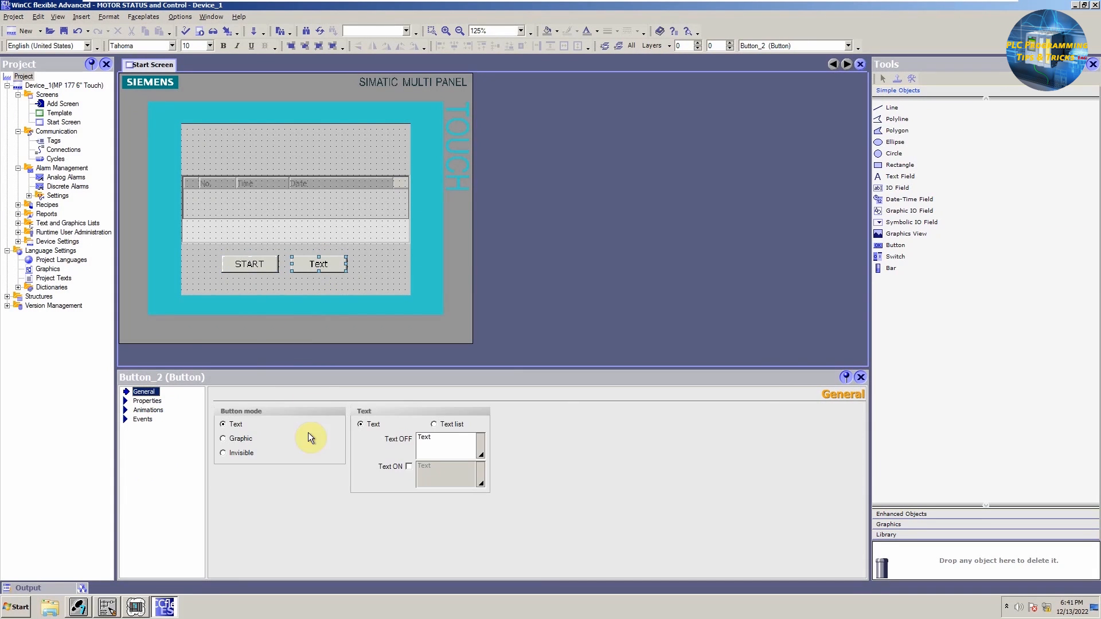
{"action": "left_click", "coordinate": [143, 419]}
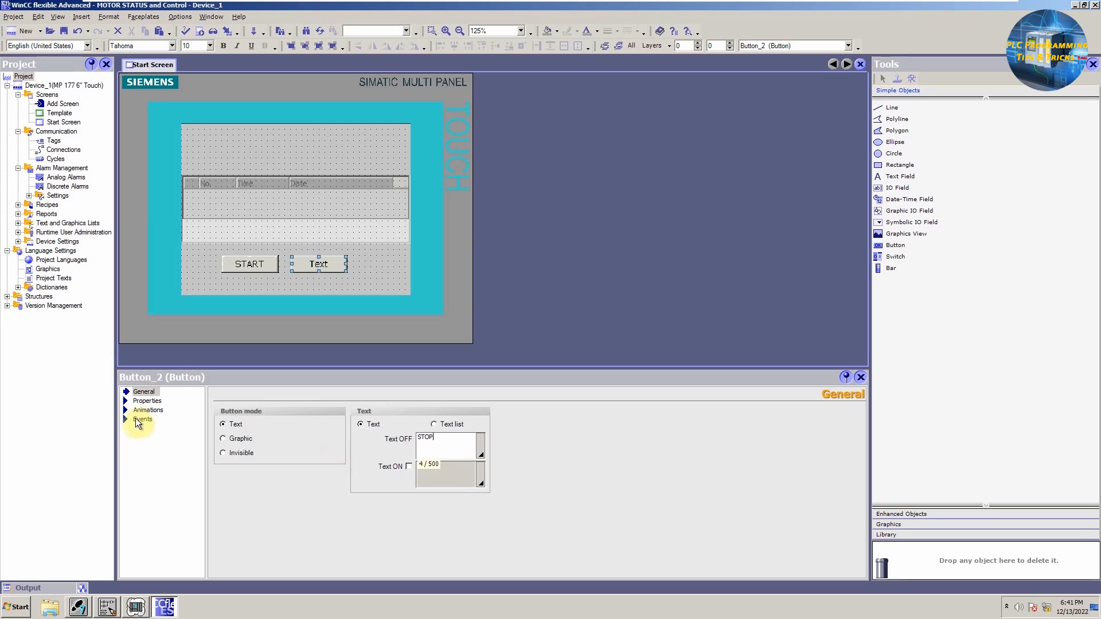
Step: Add a SetBit function with tag M10.1 to the STOP button's Press event
{"action": "left_click", "coordinate": [152, 438]}
{"action": "left_click", "coordinate": [850, 417]}
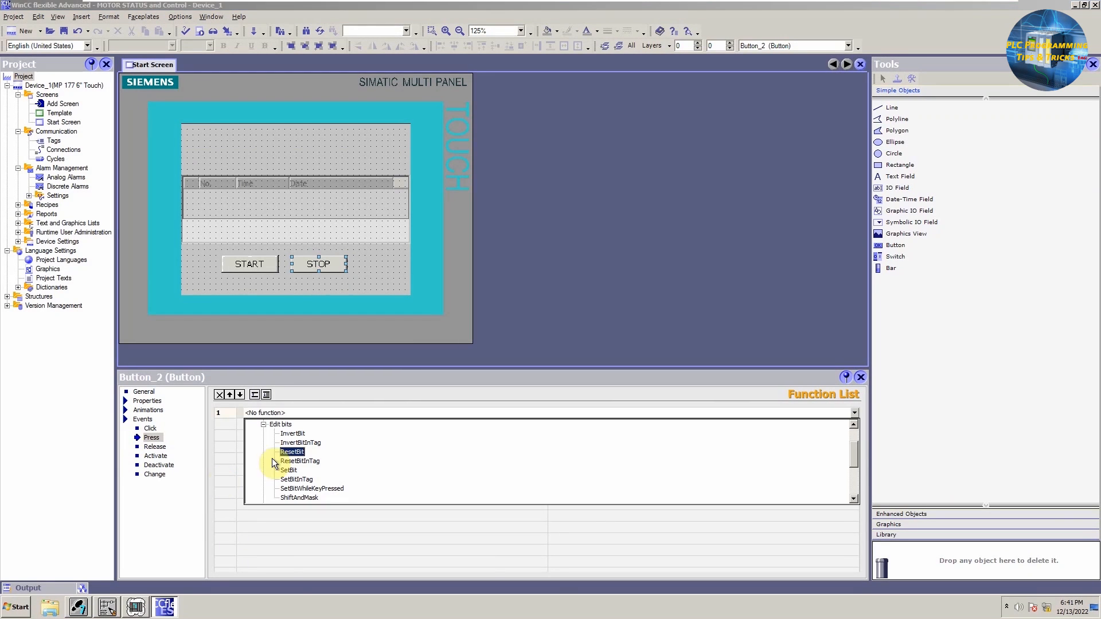
{"action": "left_click", "coordinate": [278, 461]}
{"action": "left_click", "coordinate": [854, 424]}
{"action": "double_click", "coordinate": [787, 474]}
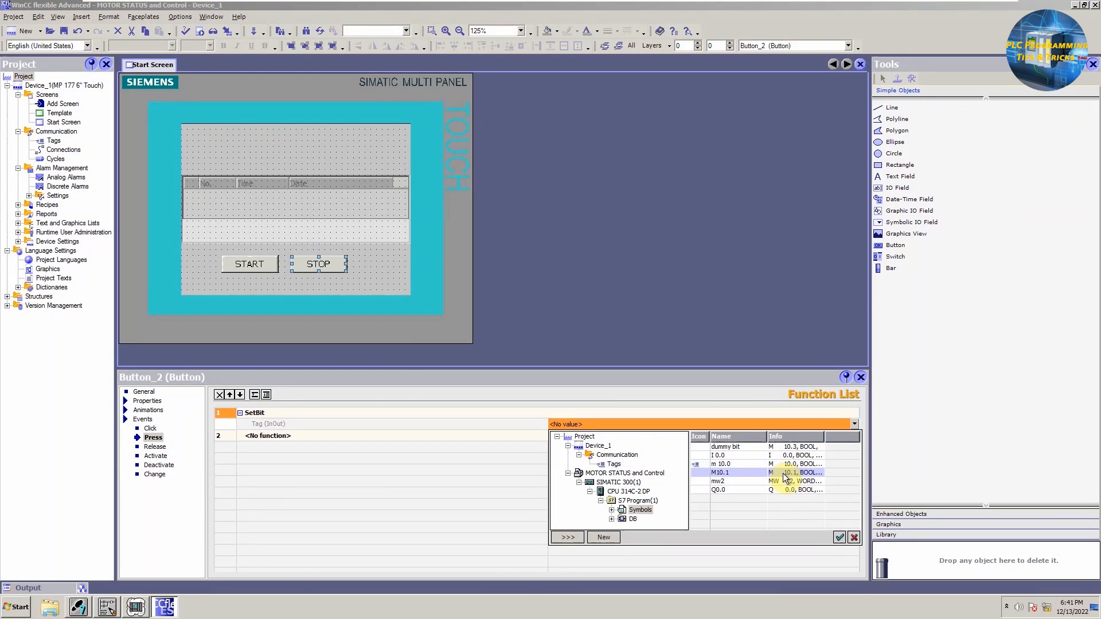
Step: Add a ResetBit function with tag M10.1 to the STOP button's Release event
{"action": "left_click", "coordinate": [155, 446]}
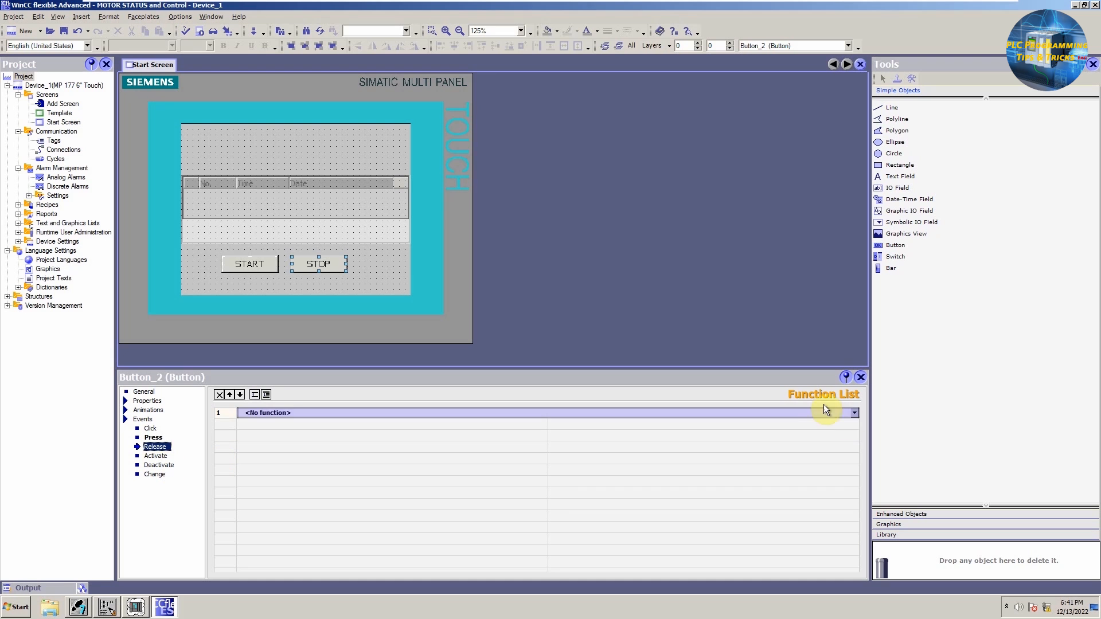
{"action": "left_click", "coordinate": [852, 413]}
{"action": "left_click", "coordinate": [291, 452]}
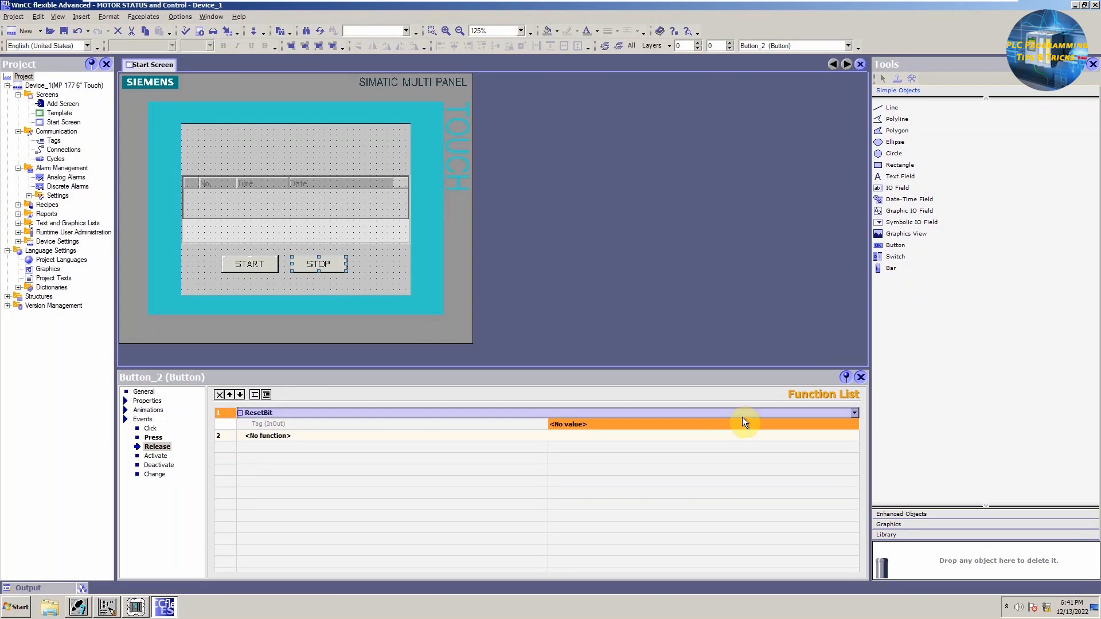
{"action": "left_click", "coordinate": [855, 425]}
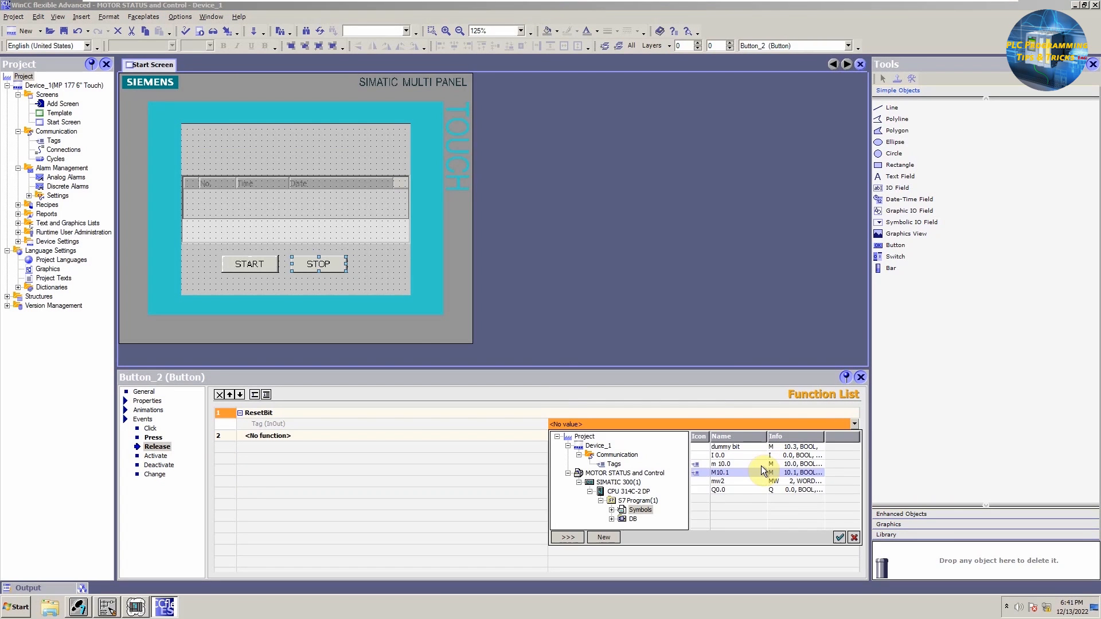
{"action": "left_click", "coordinate": [839, 537]}
Step: Insert a Symbol Library motor graphic above the buttons and resize it to fit the screen
{"action": "left_click", "coordinate": [422, 237]}
{"action": "left_click", "coordinate": [923, 92]}
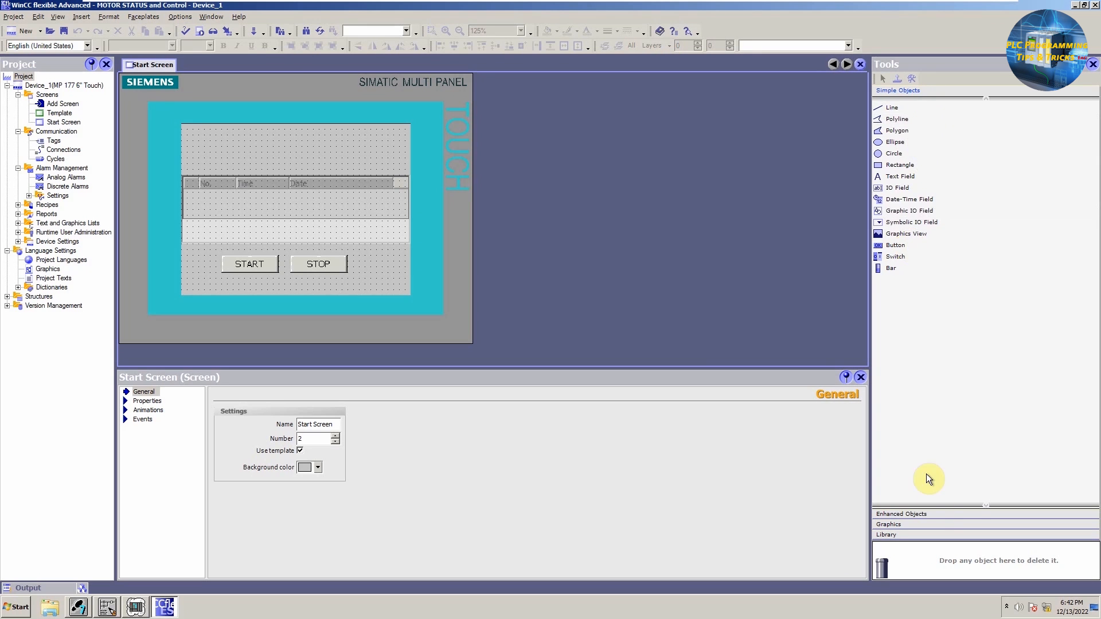
{"action": "left_click", "coordinate": [936, 513]}
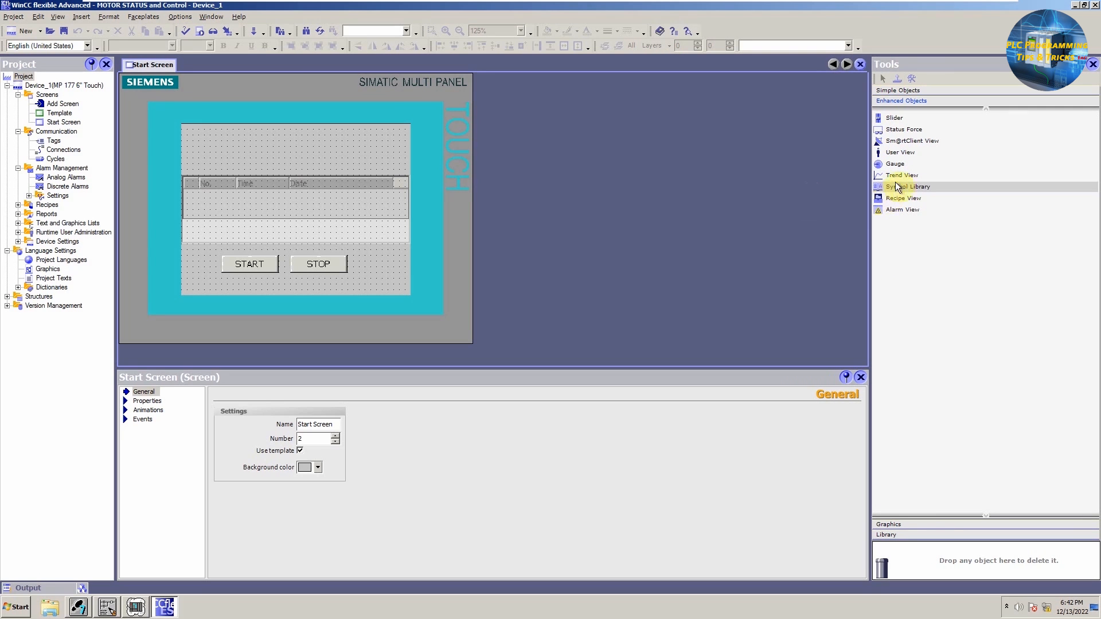
{"action": "left_click_drag", "start_coordinate": [898, 186], "coordinate": [312, 218]}
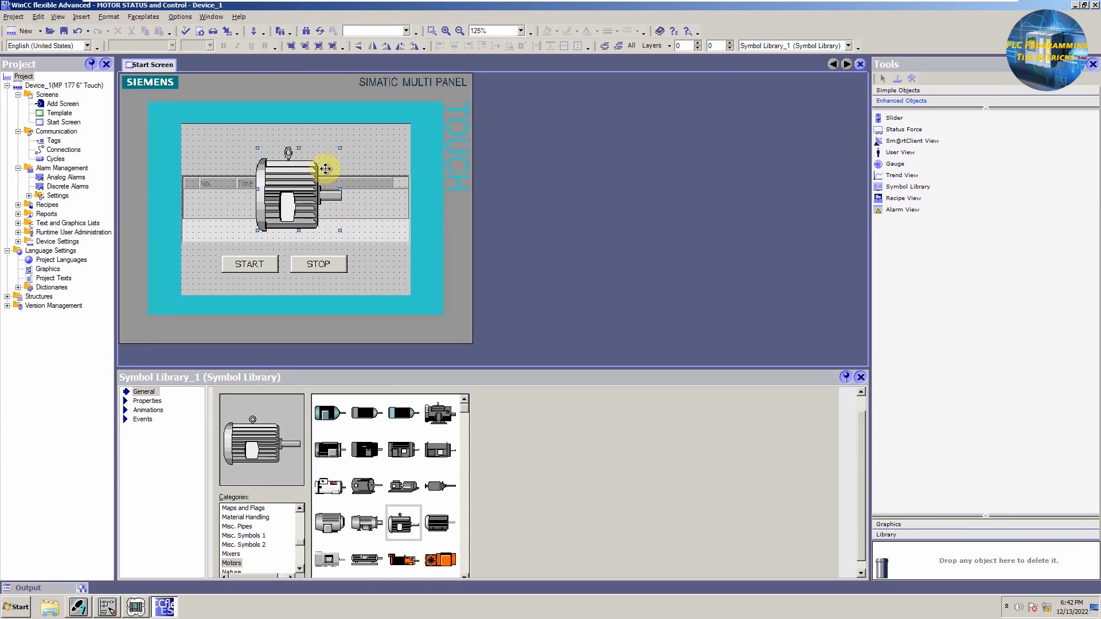
{"action": "left_click_drag", "start_coordinate": [299, 148], "coordinate": [304, 188]}
{"action": "left_click_drag", "start_coordinate": [335, 198], "coordinate": [357, 198]}
{"action": "left_click_drag", "start_coordinate": [285, 204], "coordinate": [274, 204]}
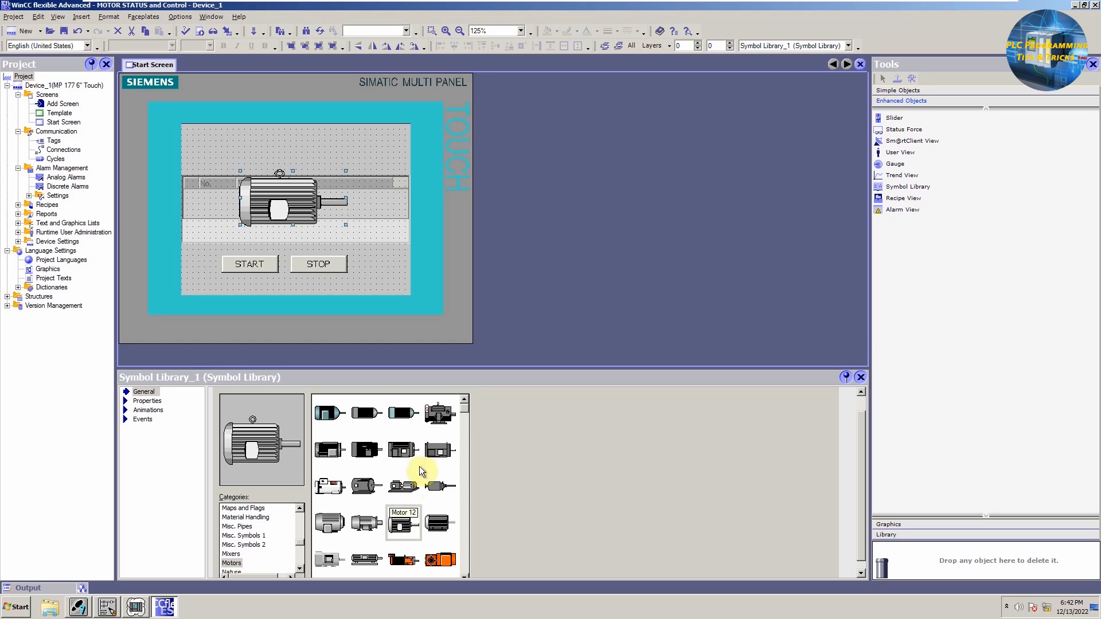
Step: Draw a rectangle over the motor symbol's body
{"action": "left_click", "coordinate": [920, 91]}
{"action": "left_click_drag", "start_coordinate": [900, 165], "coordinate": [280, 204]}
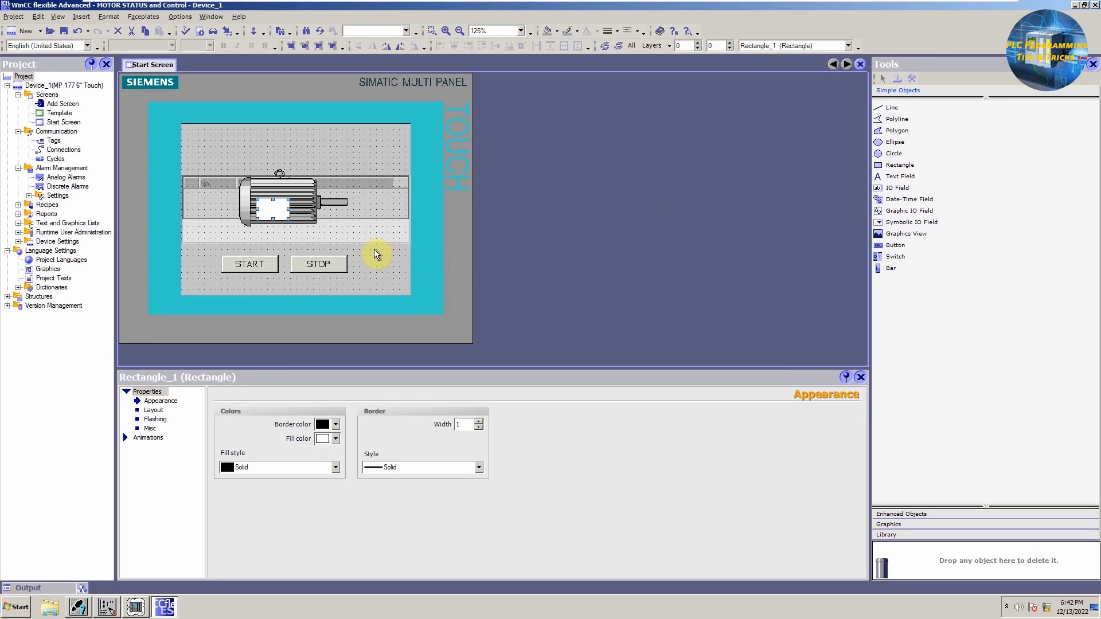
Step: Enable an Appearance animation on the rectangle over the motor and connect it to tag mw2
{"action": "left_click", "coordinate": [376, 254]}
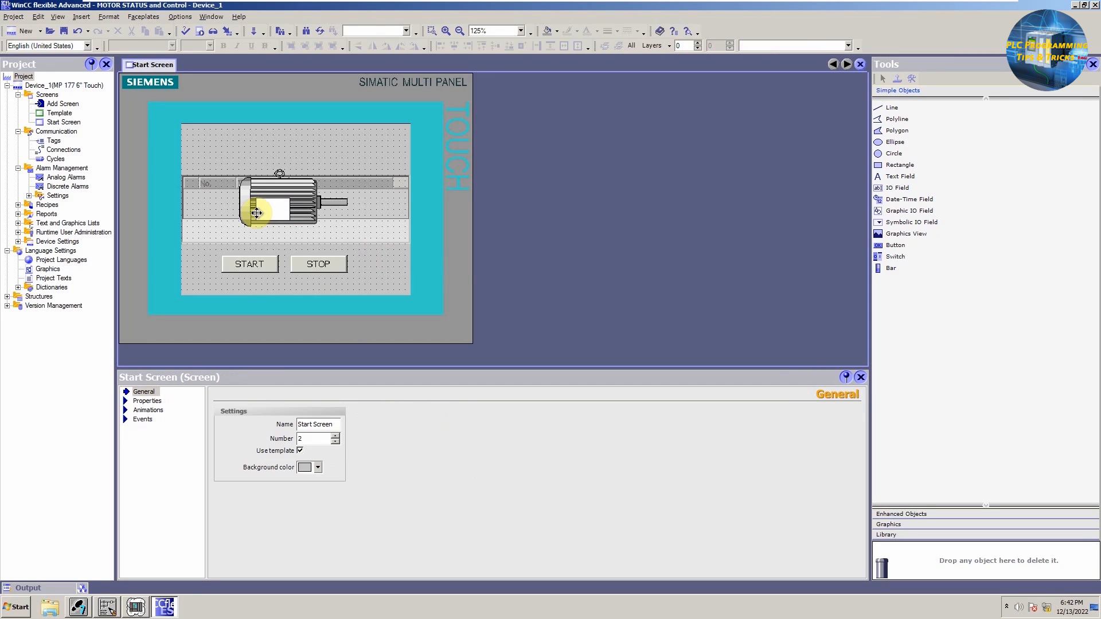
{"action": "left_click", "coordinate": [256, 213]}
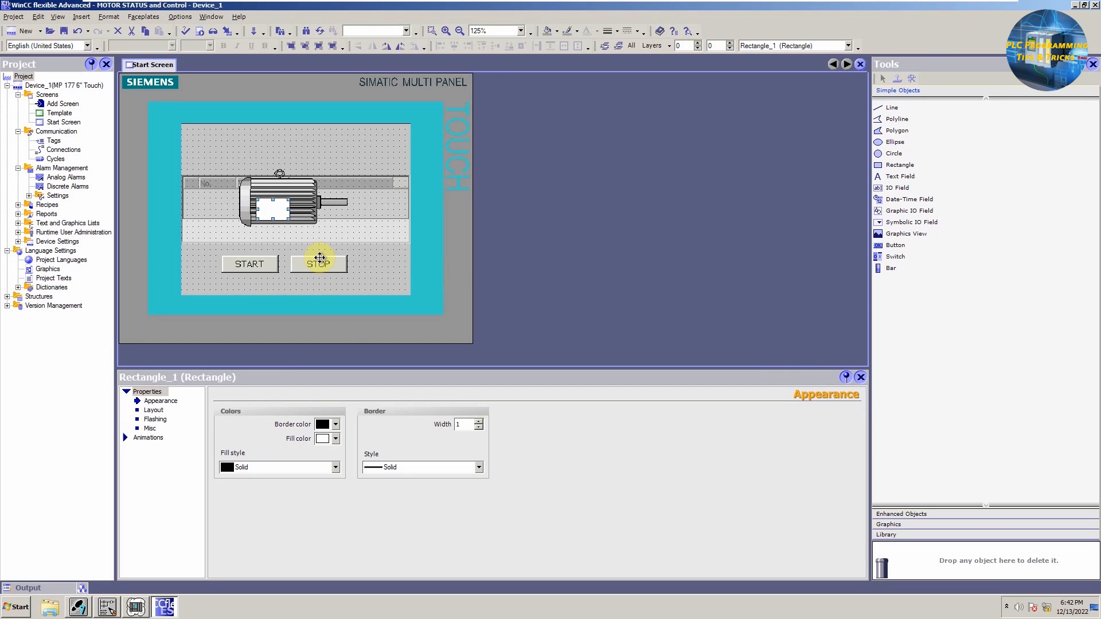
{"action": "left_click", "coordinate": [148, 438]}
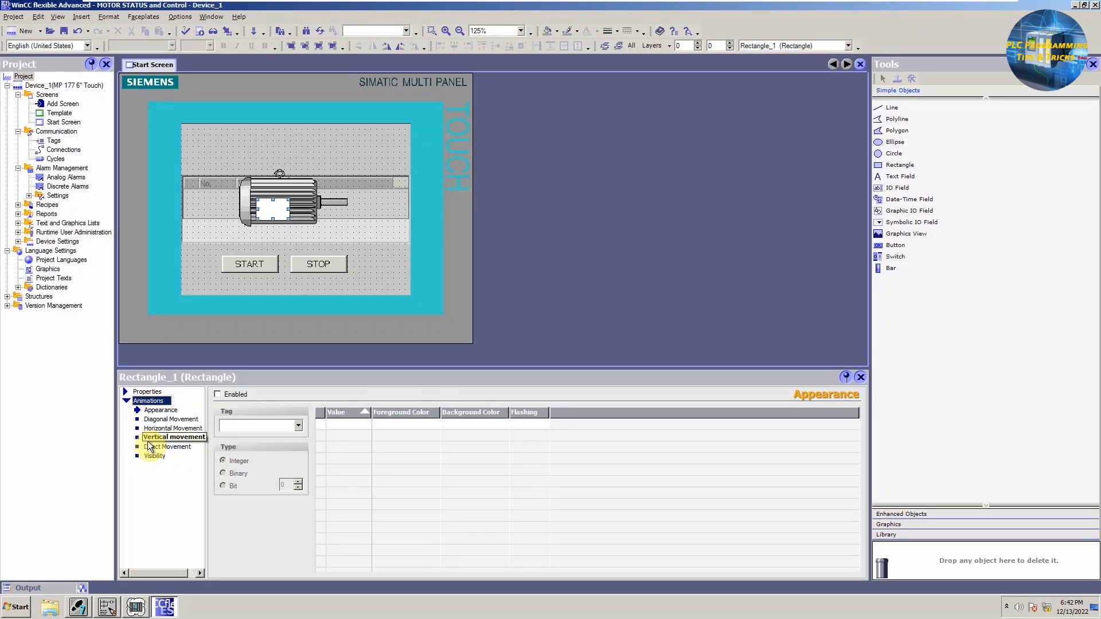
{"action": "left_click", "coordinate": [168, 411]}
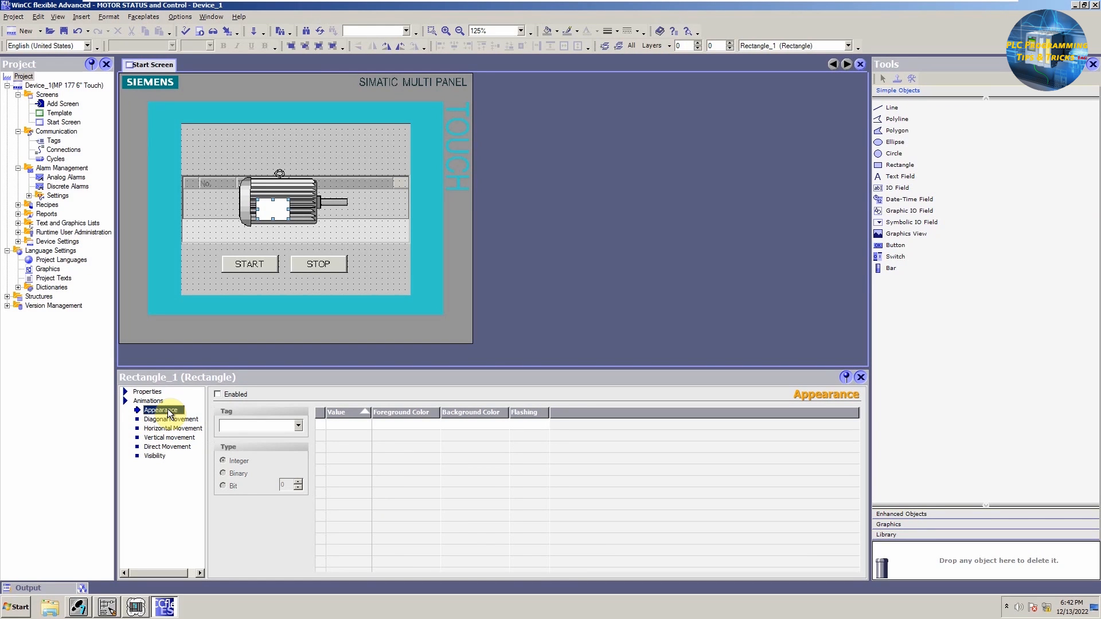
{"action": "left_click", "coordinate": [245, 396]}
{"action": "left_click", "coordinate": [298, 425]}
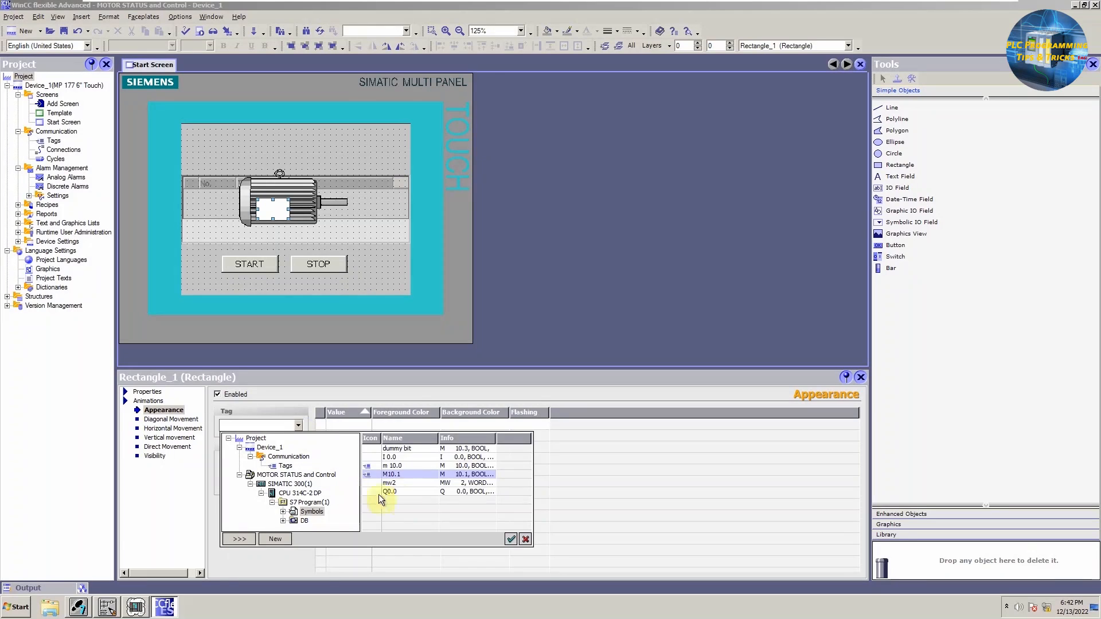
{"action": "left_click", "coordinate": [412, 483]}
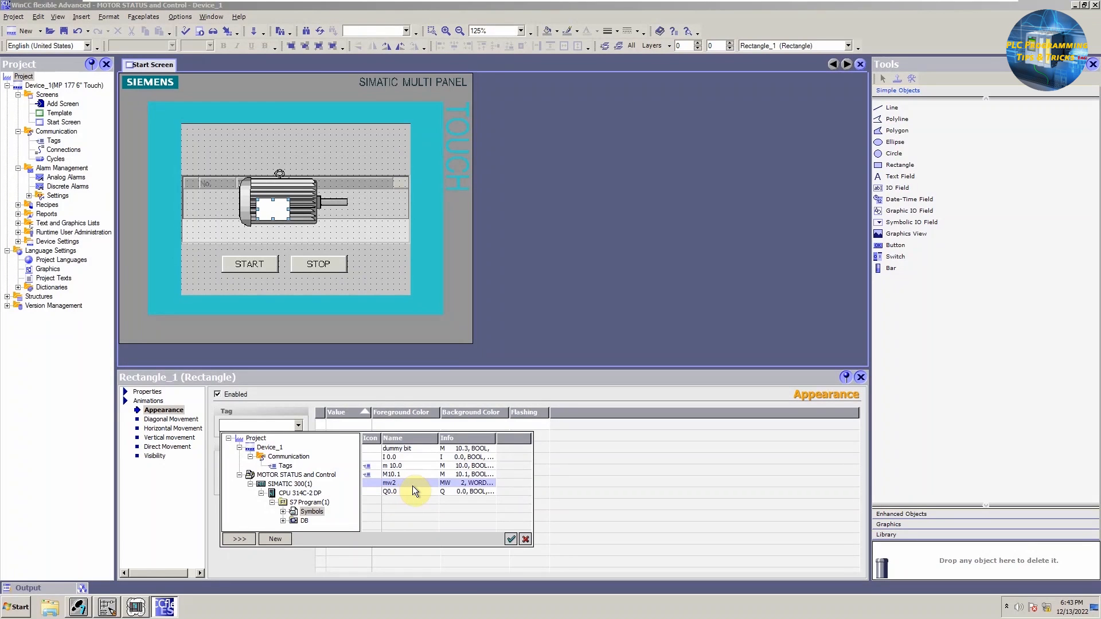
{"action": "left_click", "coordinate": [511, 539]}
Step: Add three animation value rows with values 1, 2 and 3
{"action": "double_click", "coordinate": [333, 426]}
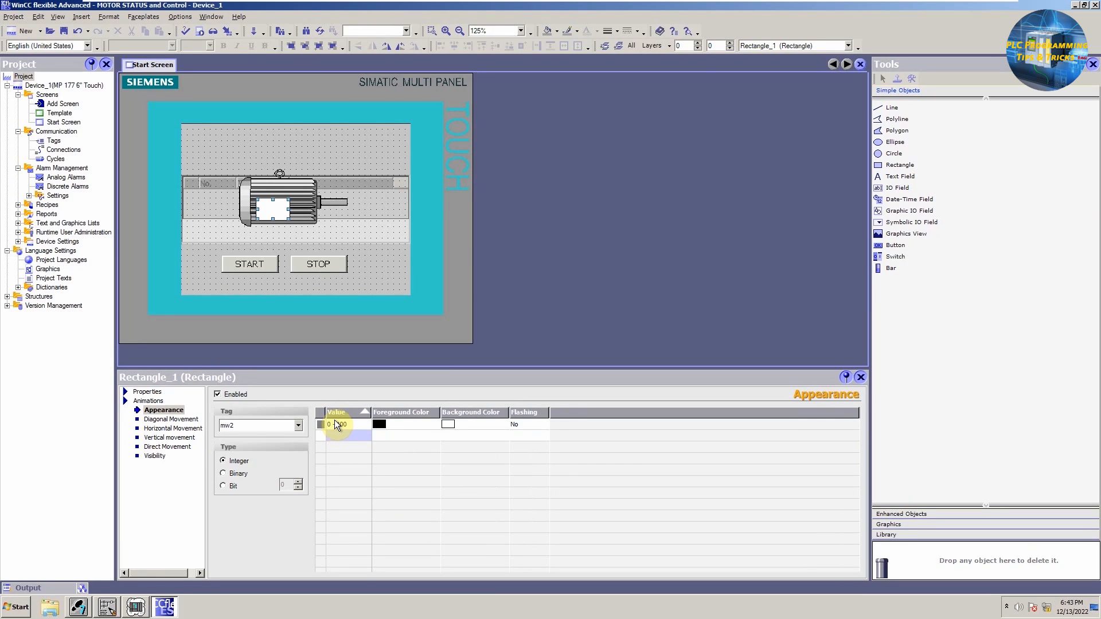
{"action": "left_click", "coordinate": [338, 415]}
{"action": "double_click", "coordinate": [352, 434]}
{"action": "left_click", "coordinate": [348, 426]}
{"action": "type", "text": "1"}
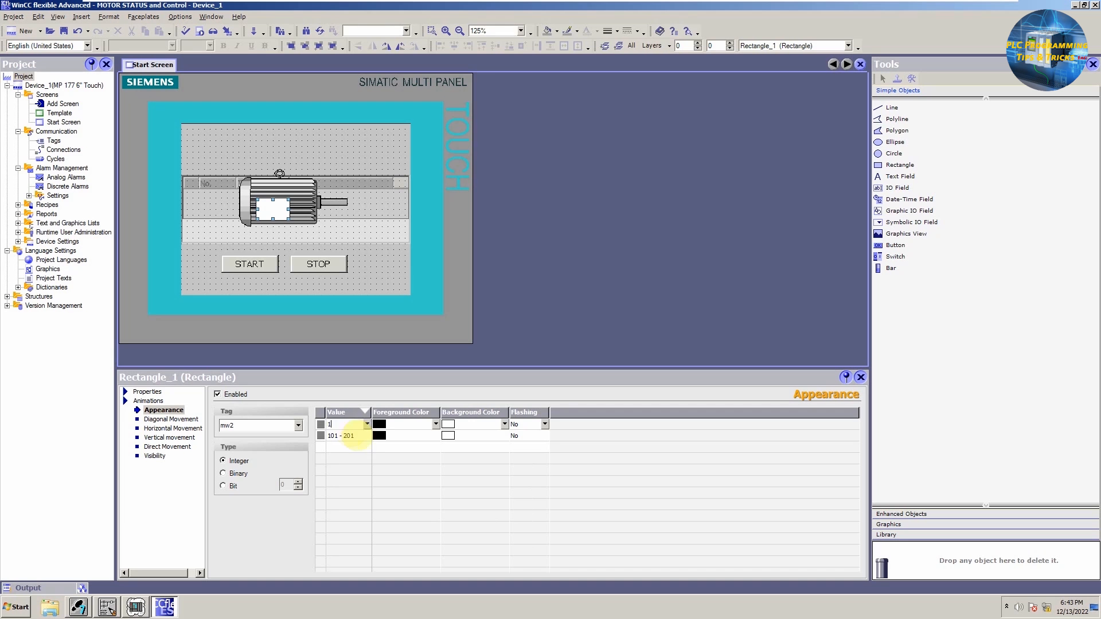
{"action": "left_click", "coordinate": [349, 436]}
{"action": "type", "text": "2"}
{"action": "left_click", "coordinate": [348, 446]}
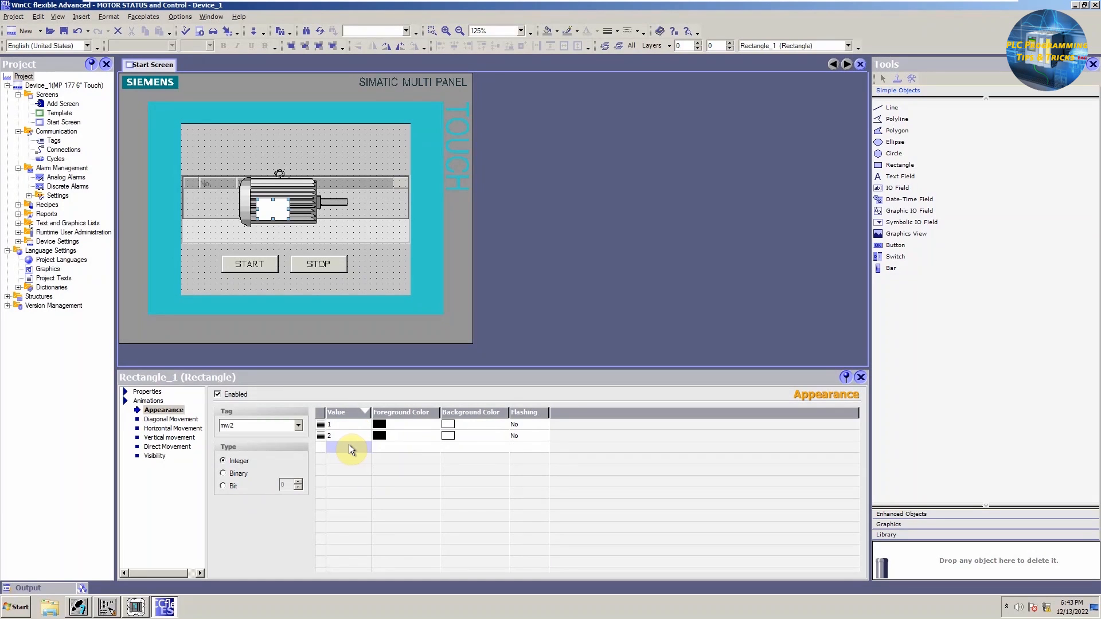
{"action": "double_click", "coordinate": [349, 446]}
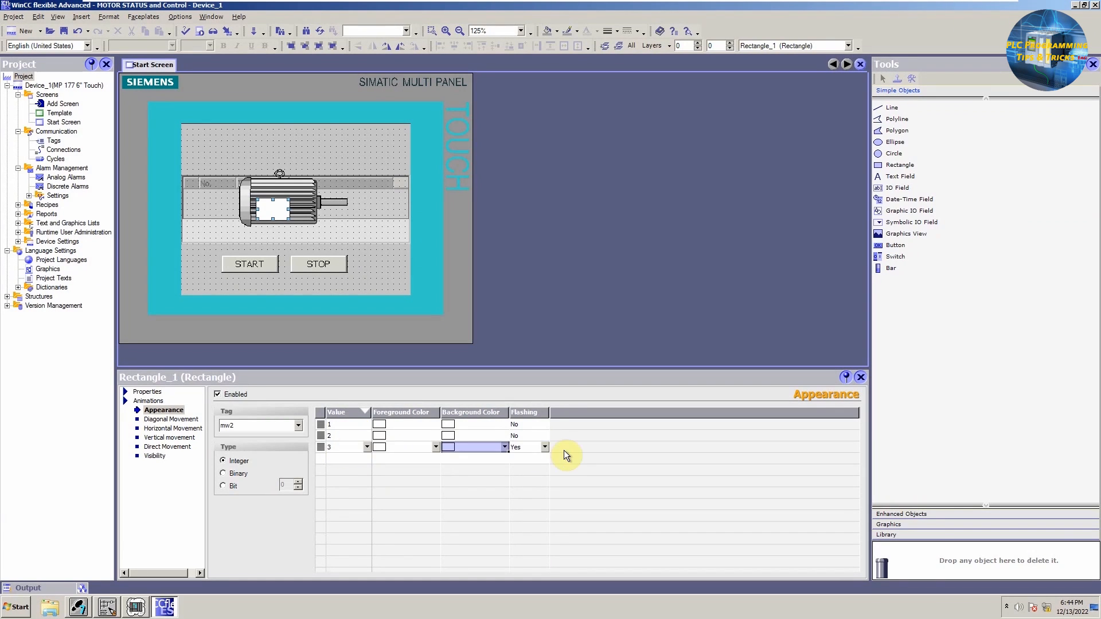
{"action": "left_click", "coordinate": [545, 449]}
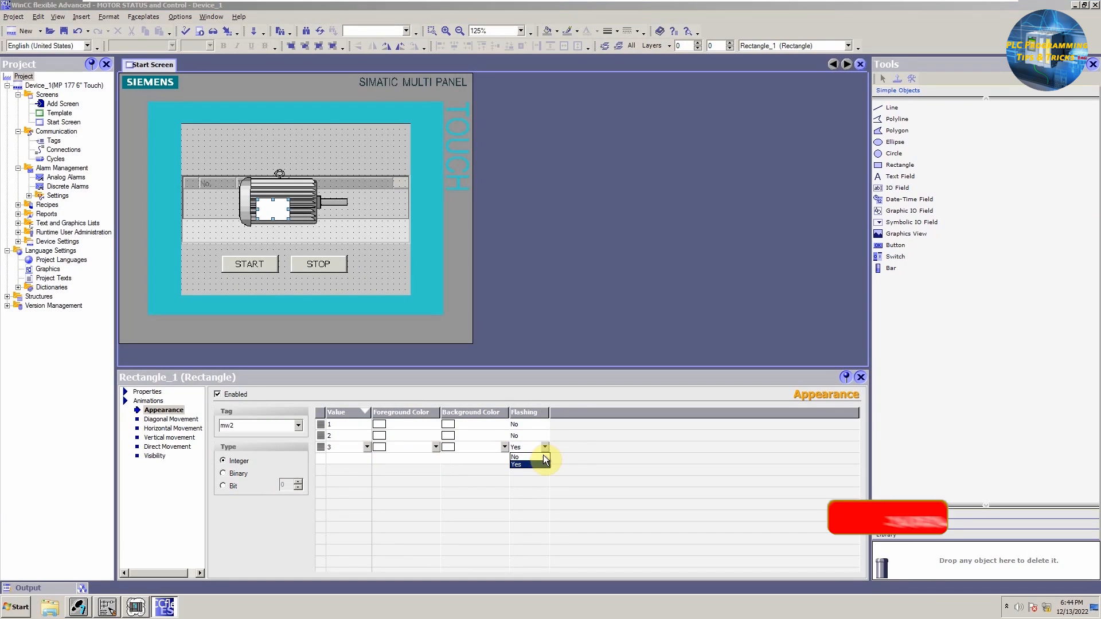
{"action": "left_click", "coordinate": [532, 457]}
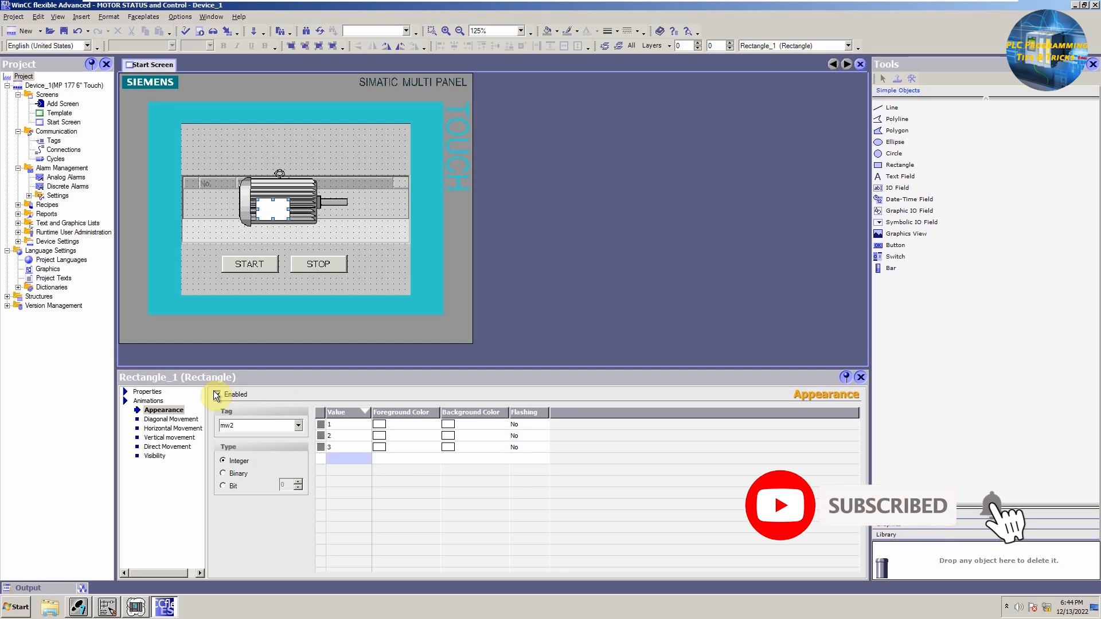
Step: Set the background color to green for value 1 and red for value 2
{"action": "left_click", "coordinate": [494, 427]}
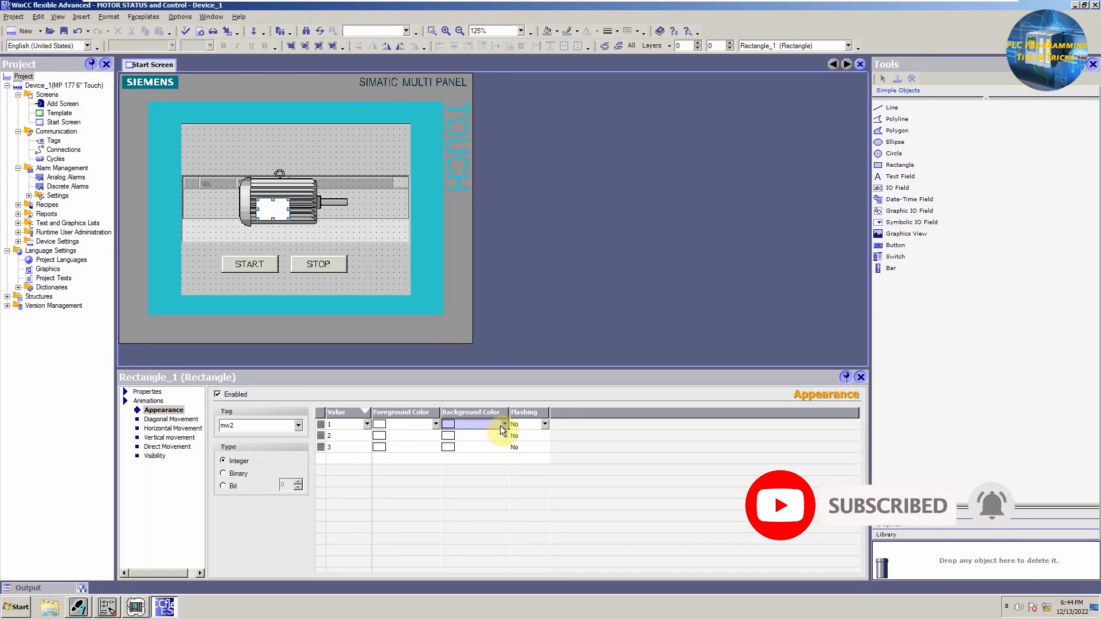
{"action": "left_click", "coordinate": [503, 425]}
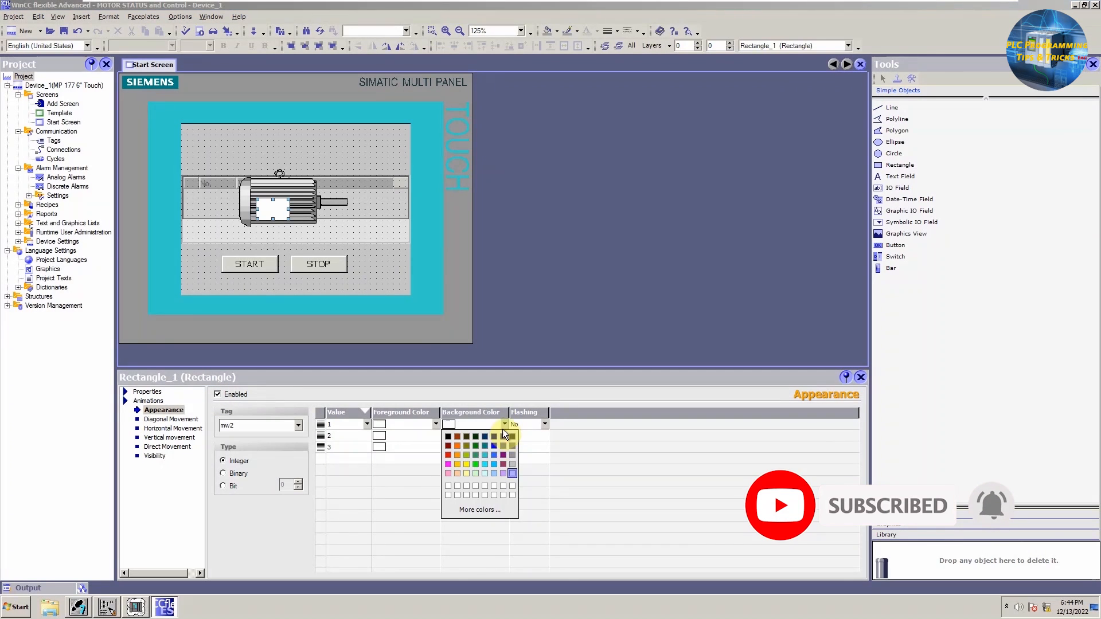
{"action": "left_click", "coordinate": [473, 463]}
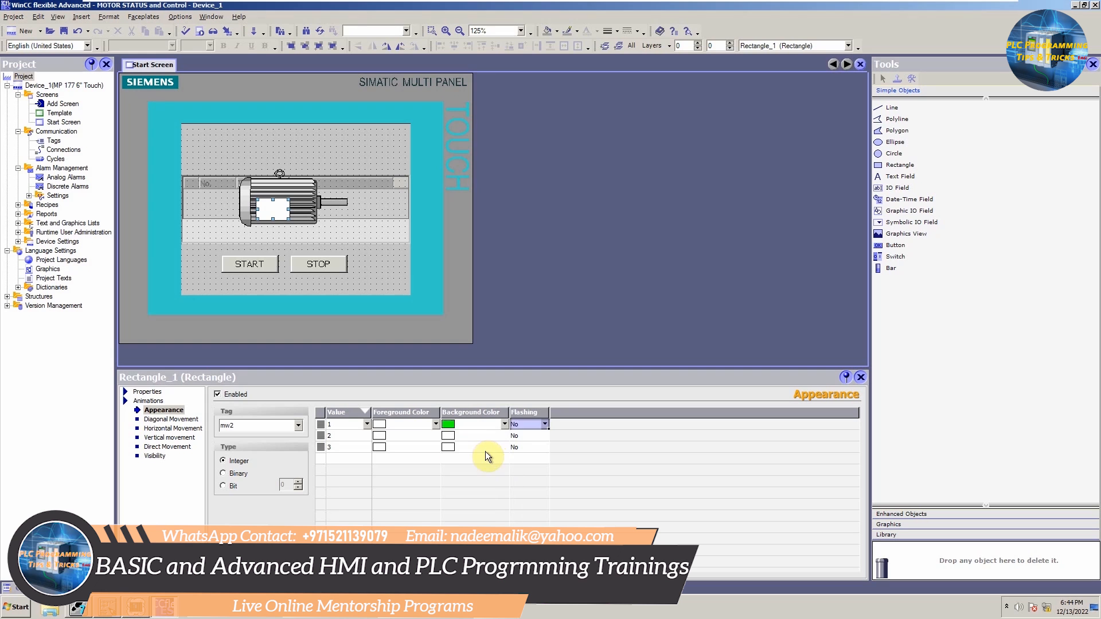
{"action": "left_click", "coordinate": [491, 435]}
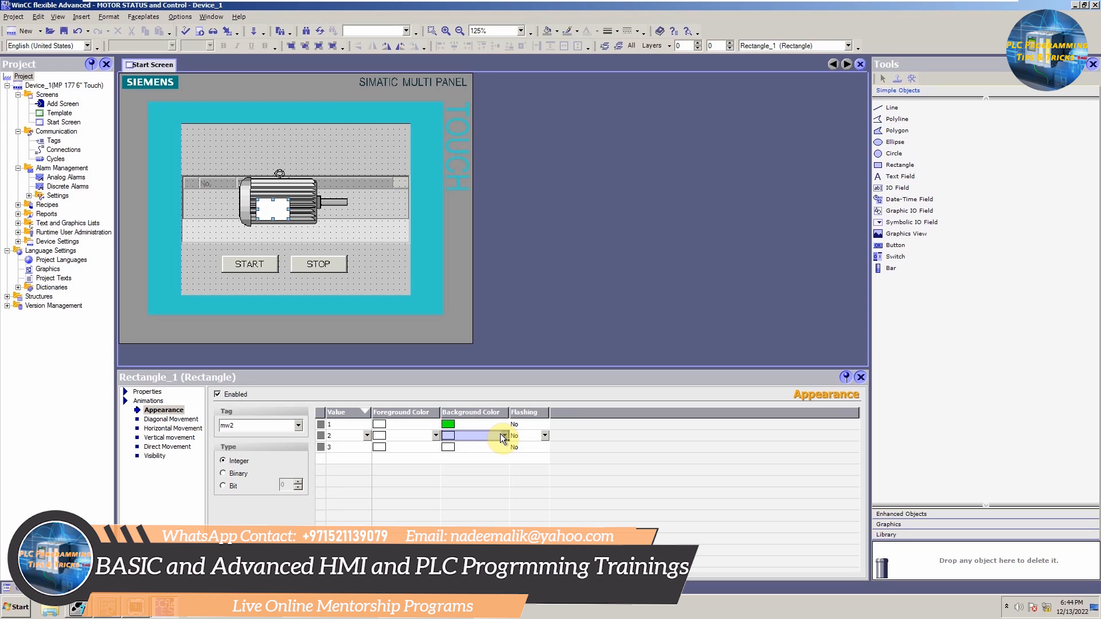
{"action": "left_click", "coordinate": [504, 436]}
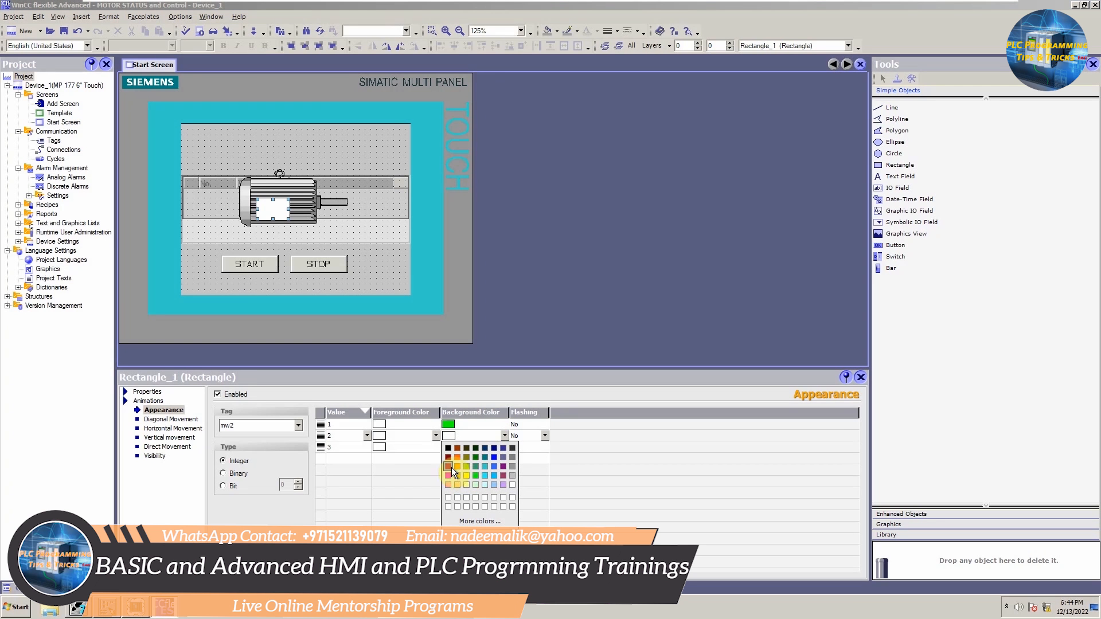
{"action": "left_click", "coordinate": [450, 466]}
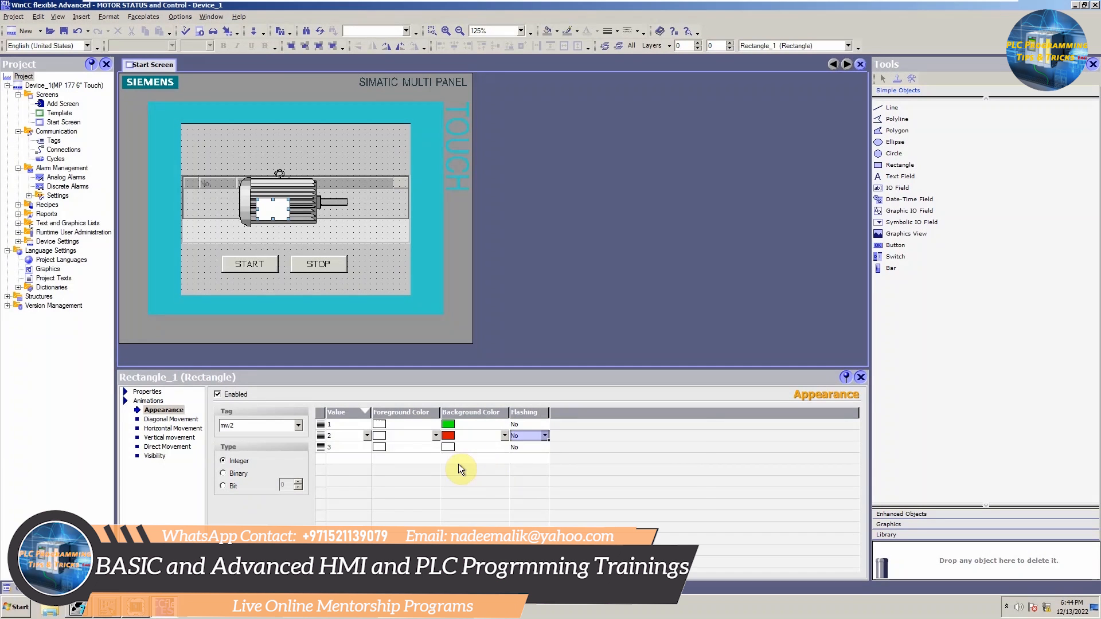
Step: Set value 3's background color to red with flashing set to Yes
{"action": "left_click", "coordinate": [501, 448]}
{"action": "left_click", "coordinate": [505, 449]}
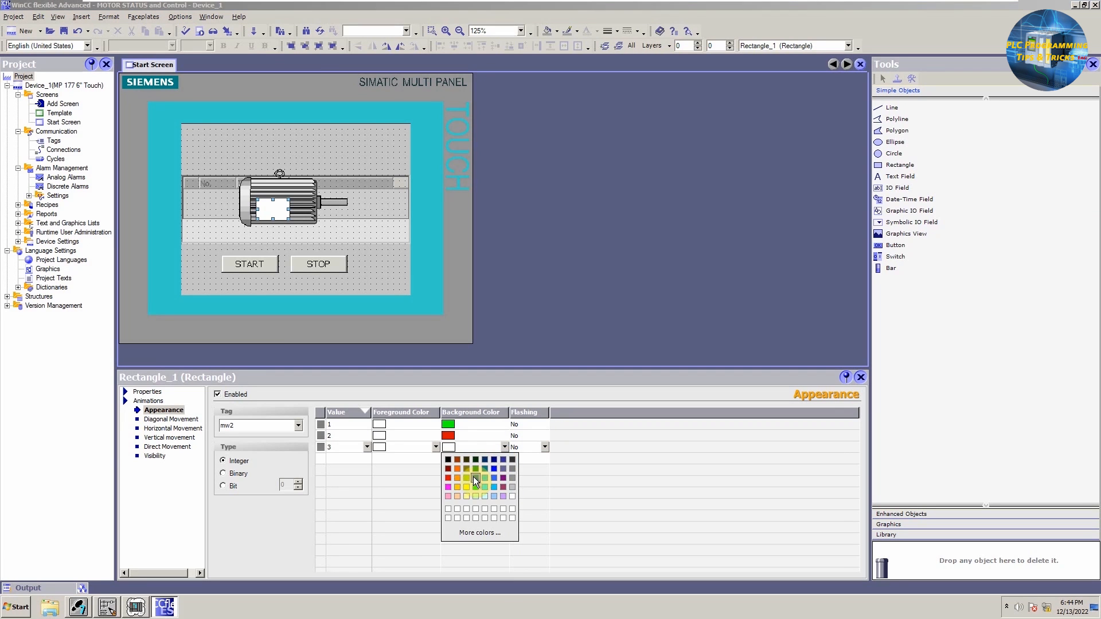
{"action": "left_click", "coordinate": [449, 479]}
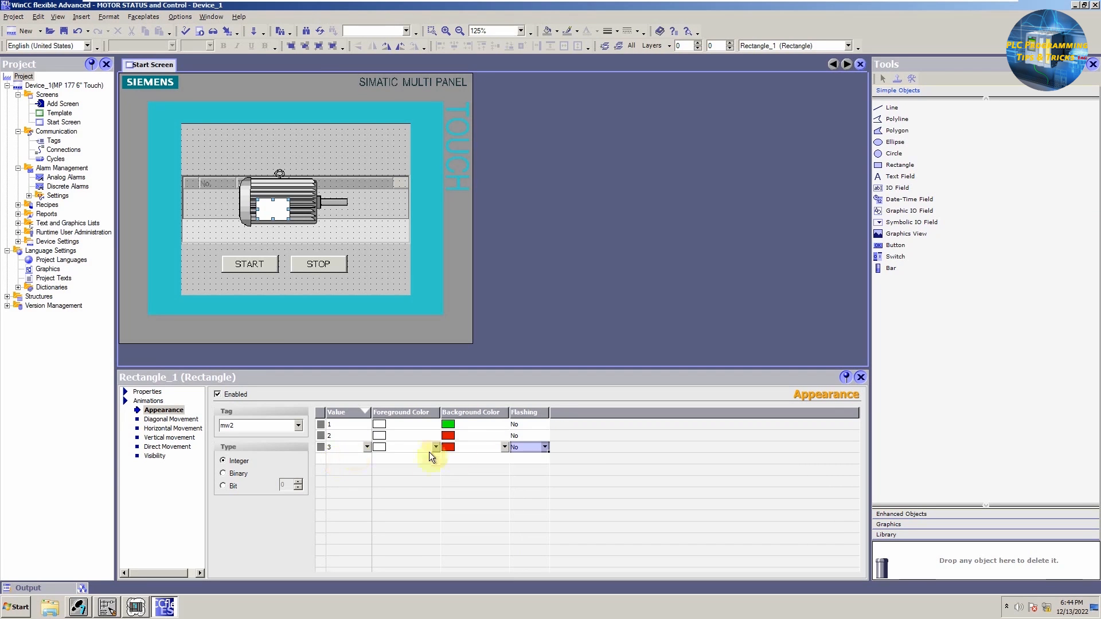
{"action": "left_click", "coordinate": [544, 447]}
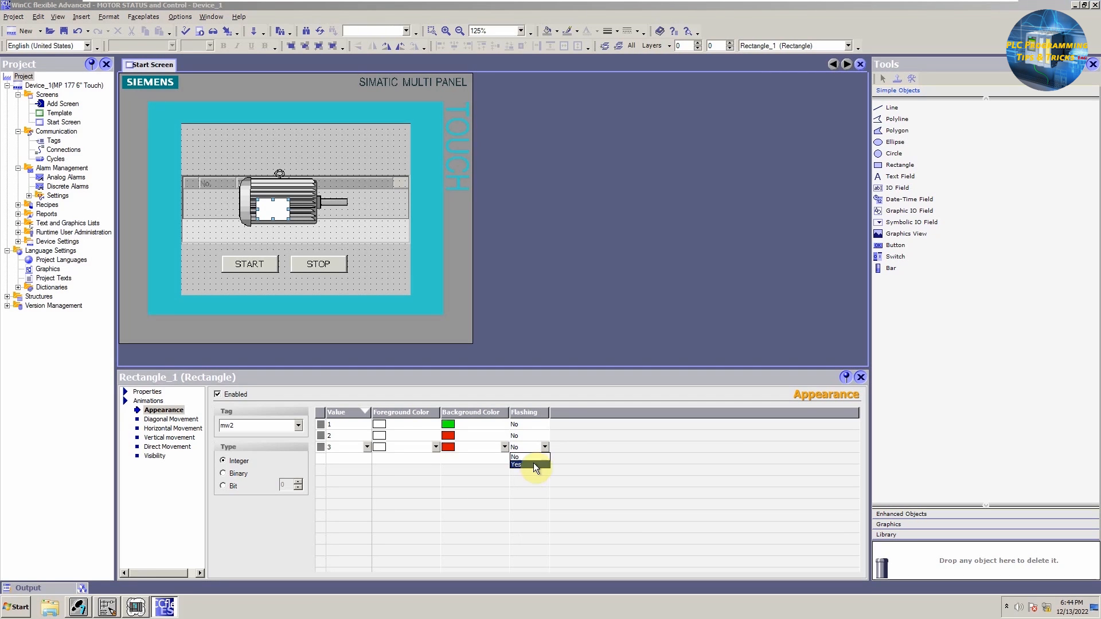
{"action": "left_click", "coordinate": [533, 464]}
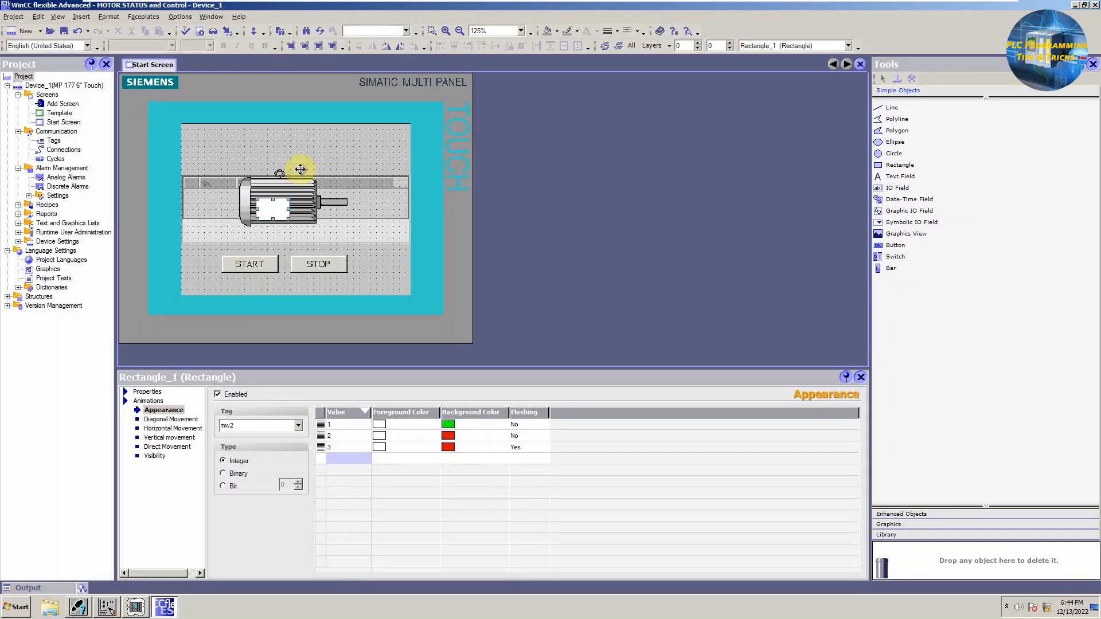
Step: Switch to the LAD/STL/FBD editor, download OB1 to the PLC and turn on online monitoring
{"action": "left_click", "coordinate": [109, 606]}
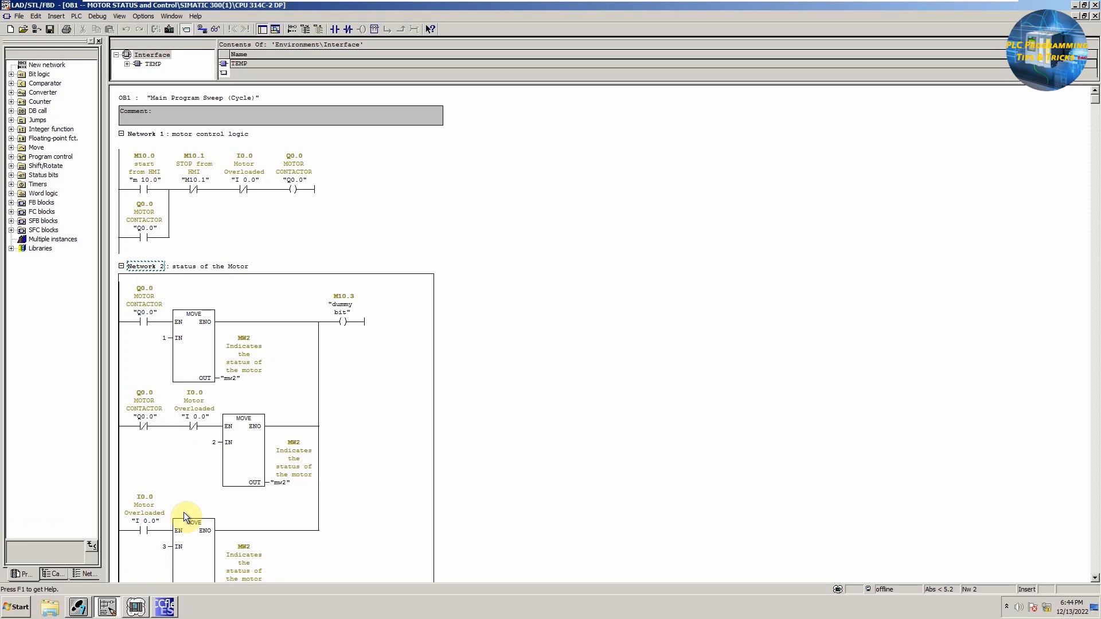
{"action": "left_click", "coordinate": [169, 29]}
{"action": "left_click", "coordinate": [465, 330]}
{"action": "left_click", "coordinate": [216, 29]}
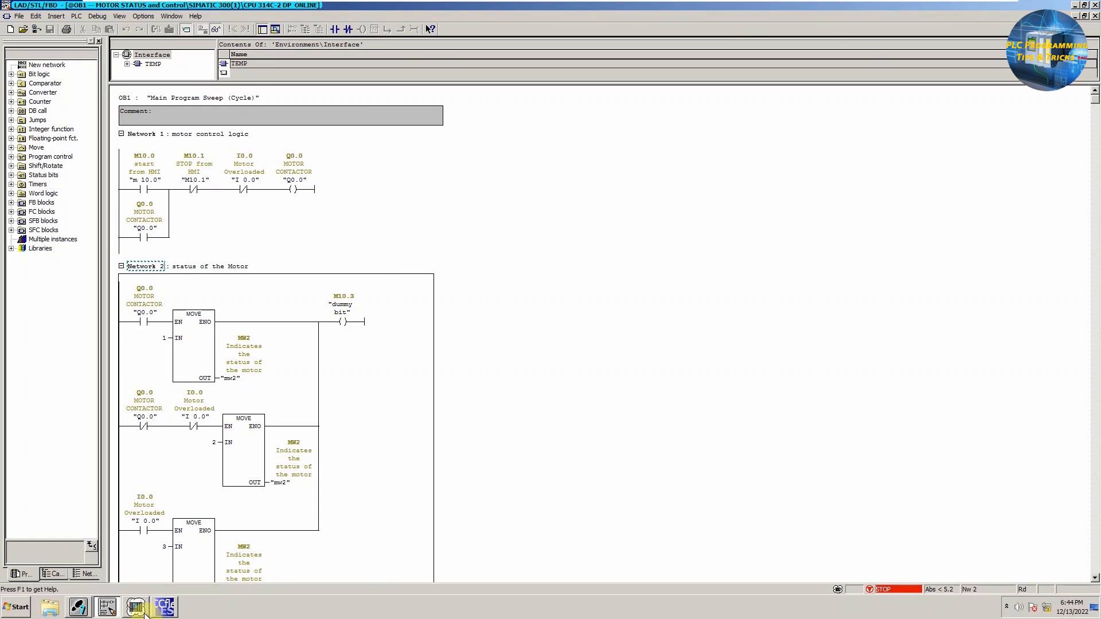
Step: Return to WinCC flexible and start the HMI runtime
{"action": "left_click", "coordinate": [165, 606]}
{"action": "left_click", "coordinate": [163, 608]}
{"action": "left_click", "coordinate": [210, 38]}
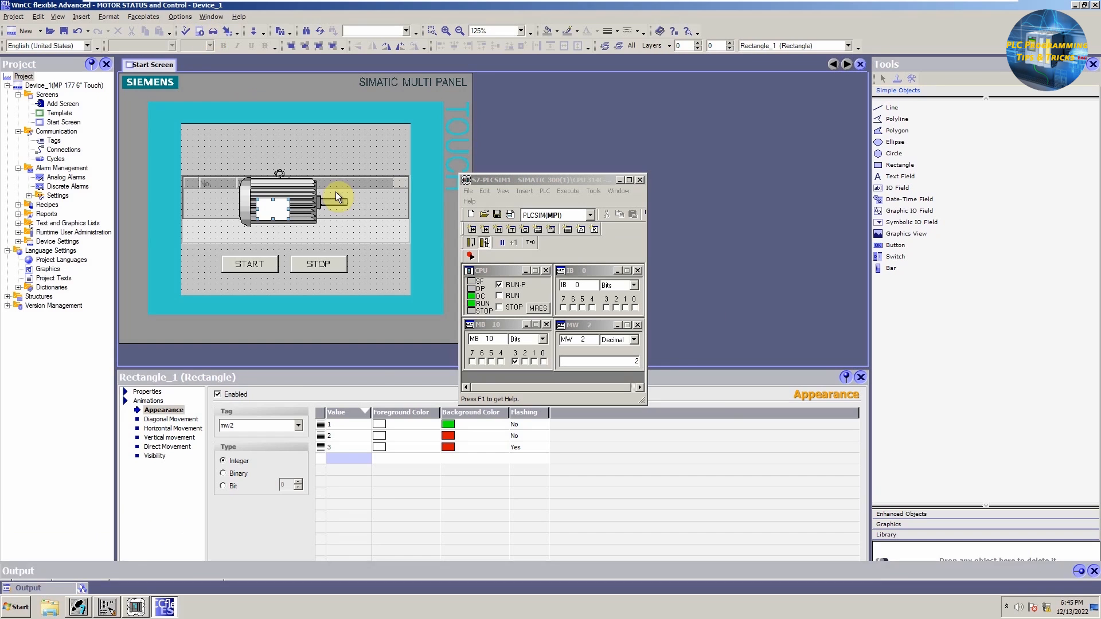
Step: Arrange the HMI runtime window beside PLCSIM and the monitored OB1 networks
{"action": "left_click", "coordinate": [108, 606]}
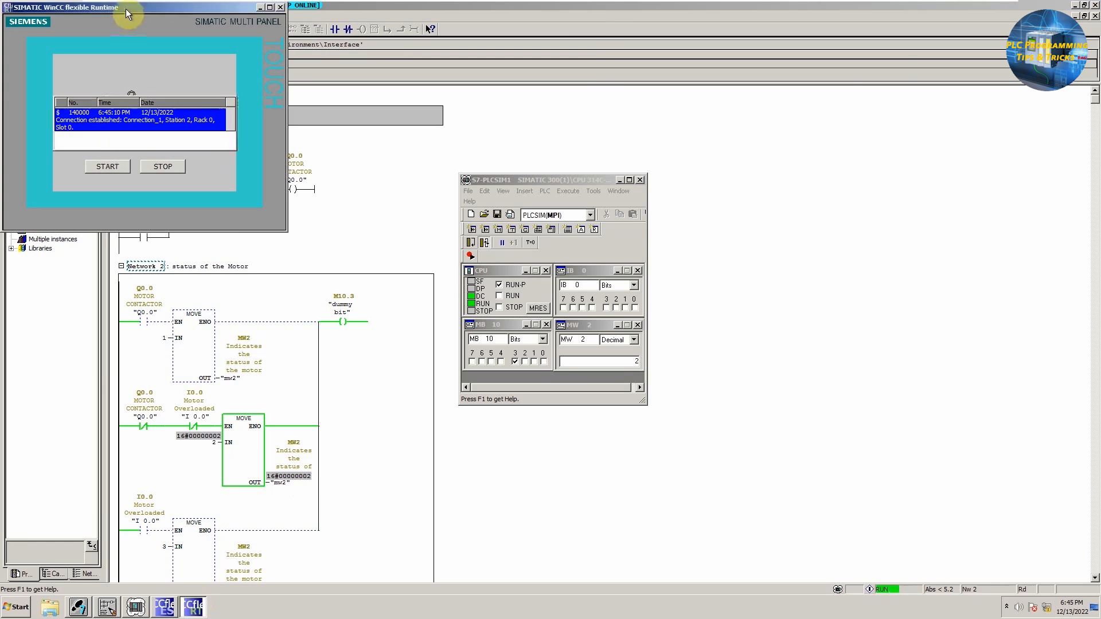
{"action": "left_click_drag", "start_coordinate": [128, 12], "coordinate": [779, 181]}
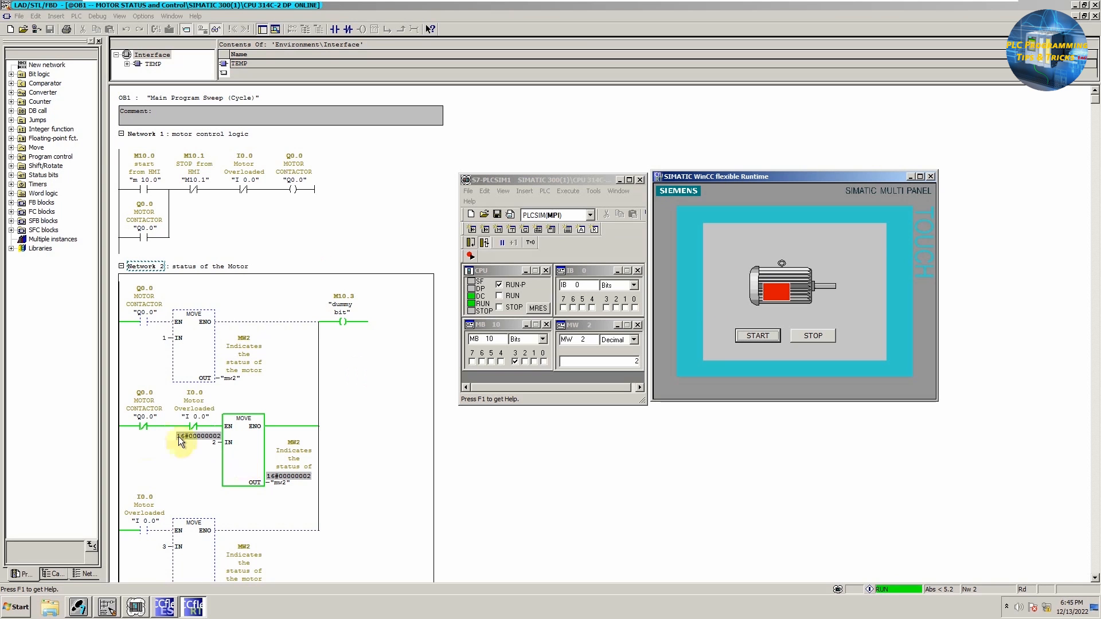
{"action": "left_click", "coordinate": [298, 236]}
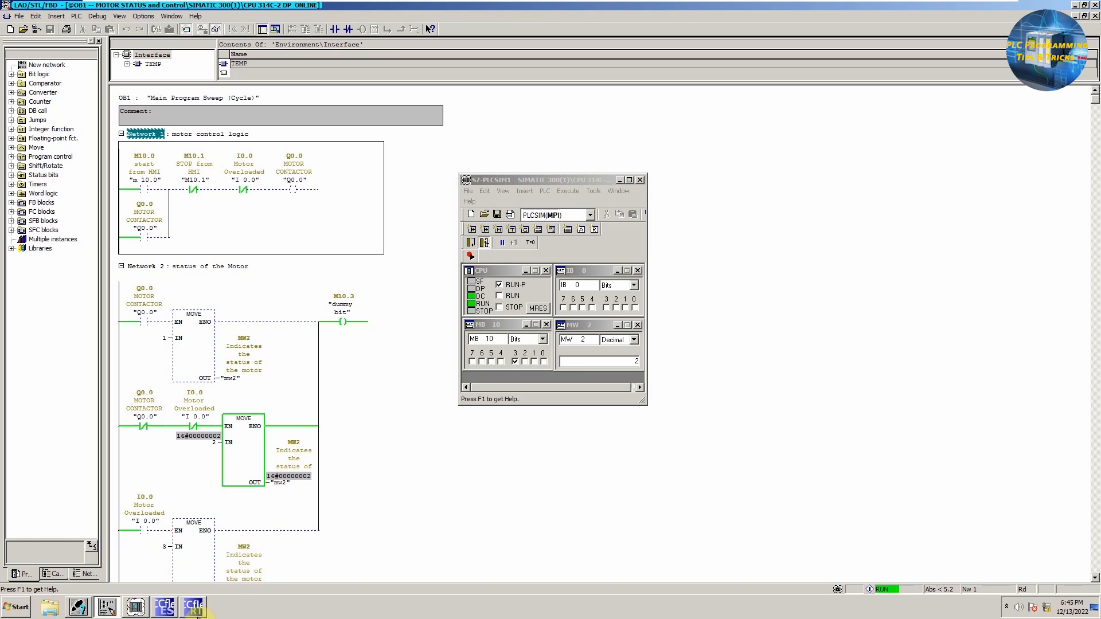
{"action": "left_click", "coordinate": [194, 606]}
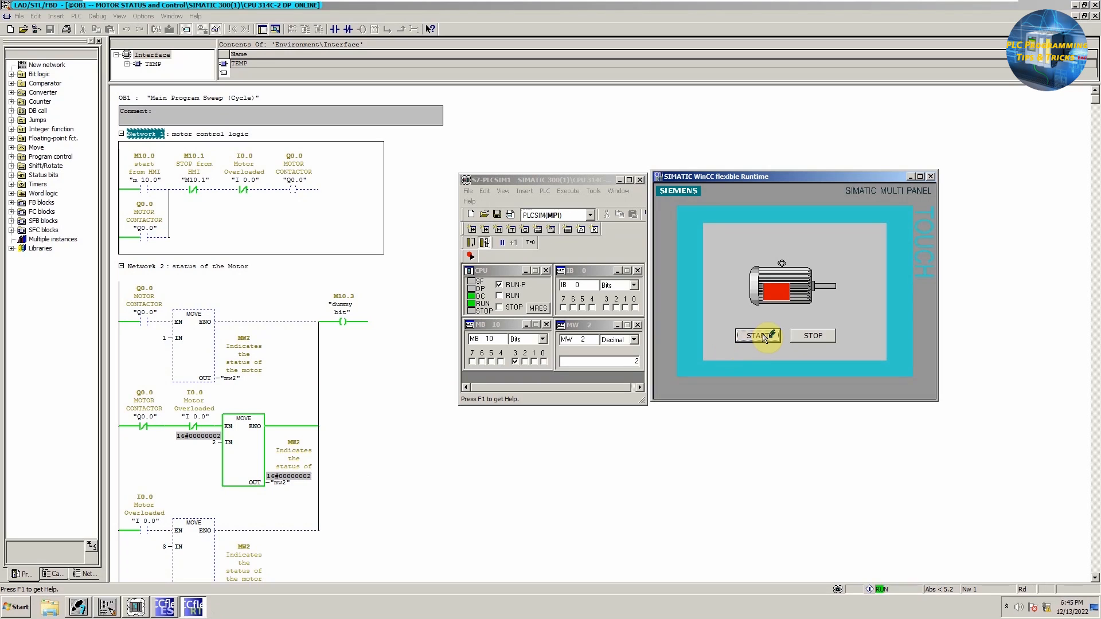
Step: Test the runtime by pressing START, STOP and START again while watching the motor symbol
{"action": "left_click", "coordinate": [741, 337]}
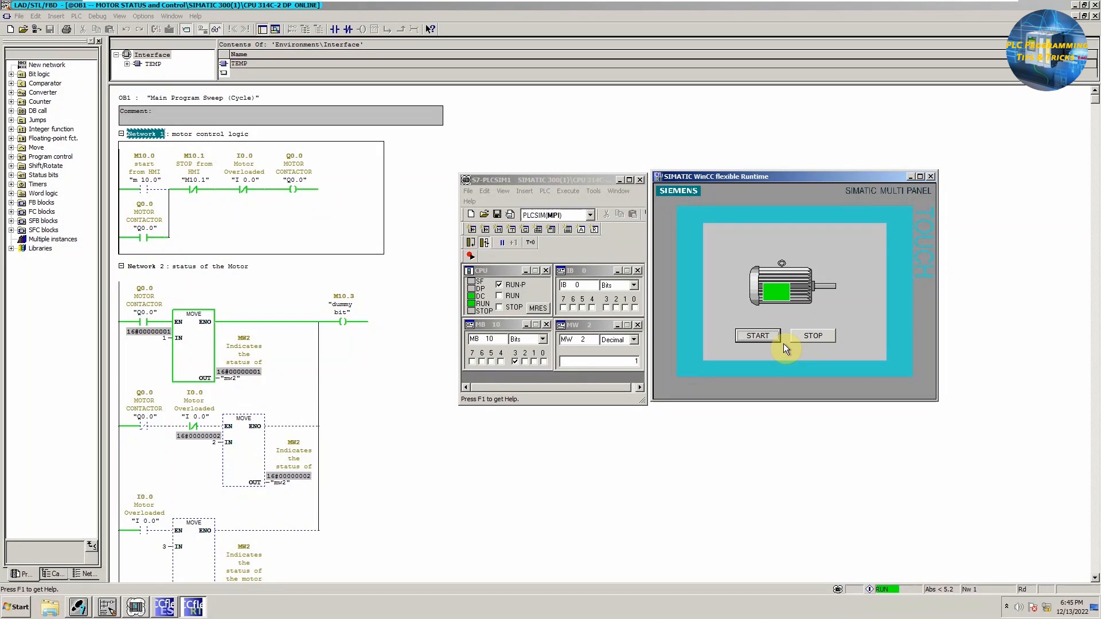
{"action": "left_click", "coordinate": [803, 339]}
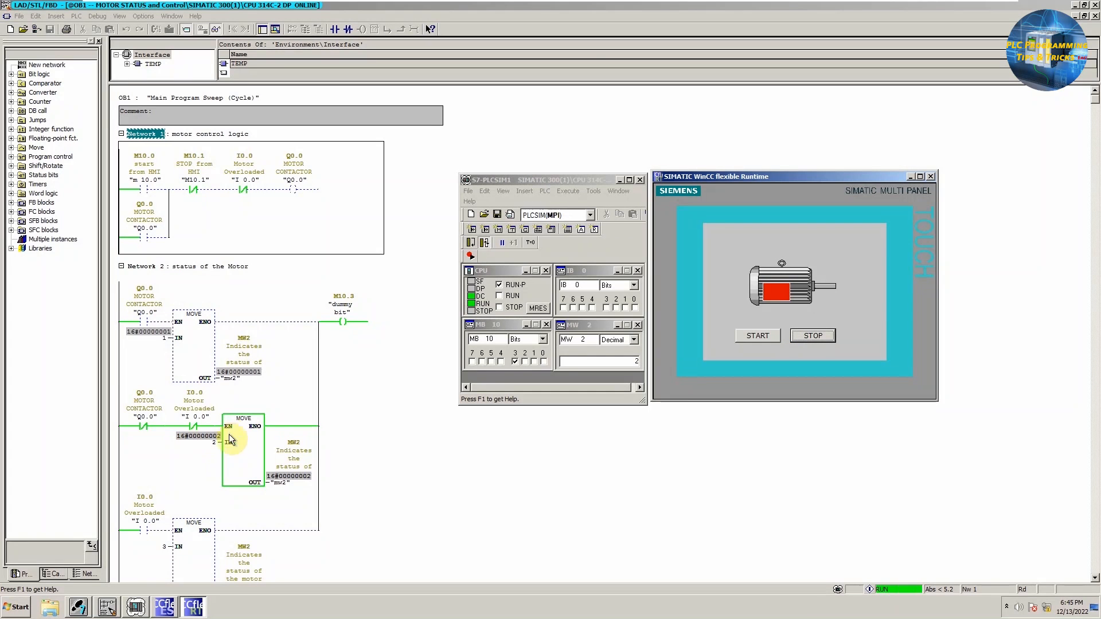
{"action": "left_click", "coordinate": [747, 343]}
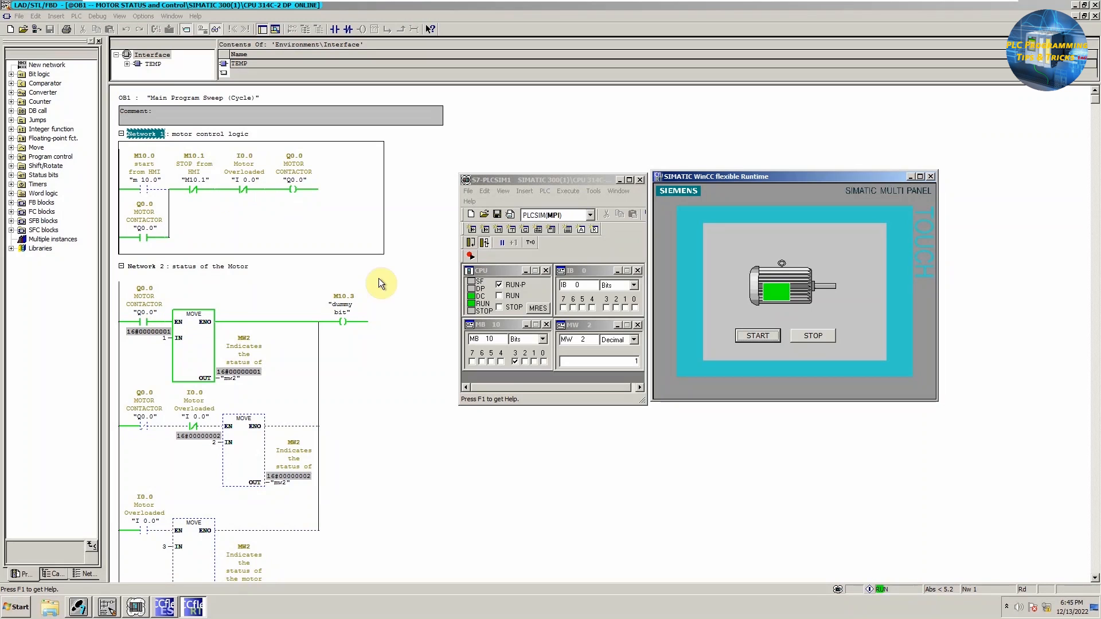
Step: Simulate a motor overload by switching PLCSIM input I0.0 on and off, and press STOP in the runtime
{"action": "left_click", "coordinate": [634, 307]}
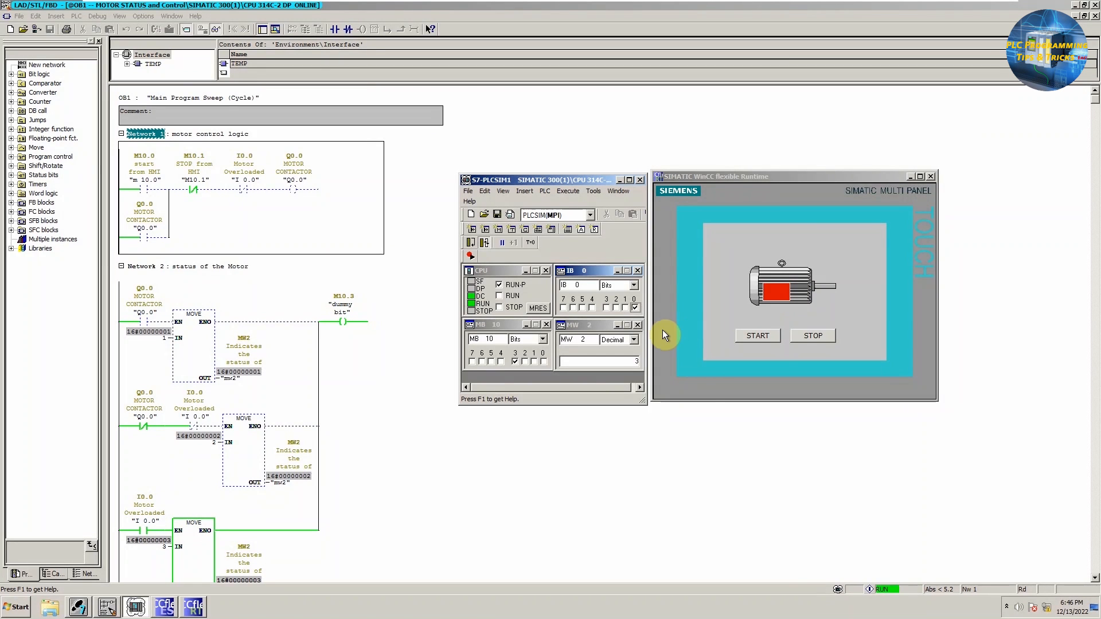
{"action": "left_click", "coordinate": [634, 307]}
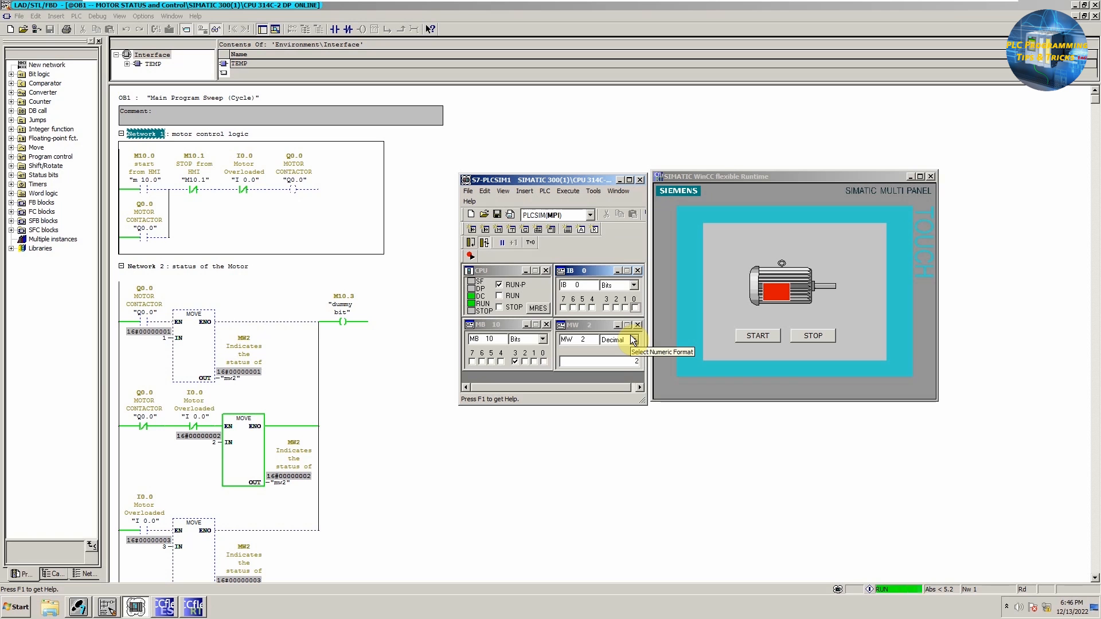
{"action": "left_click", "coordinate": [809, 336]}
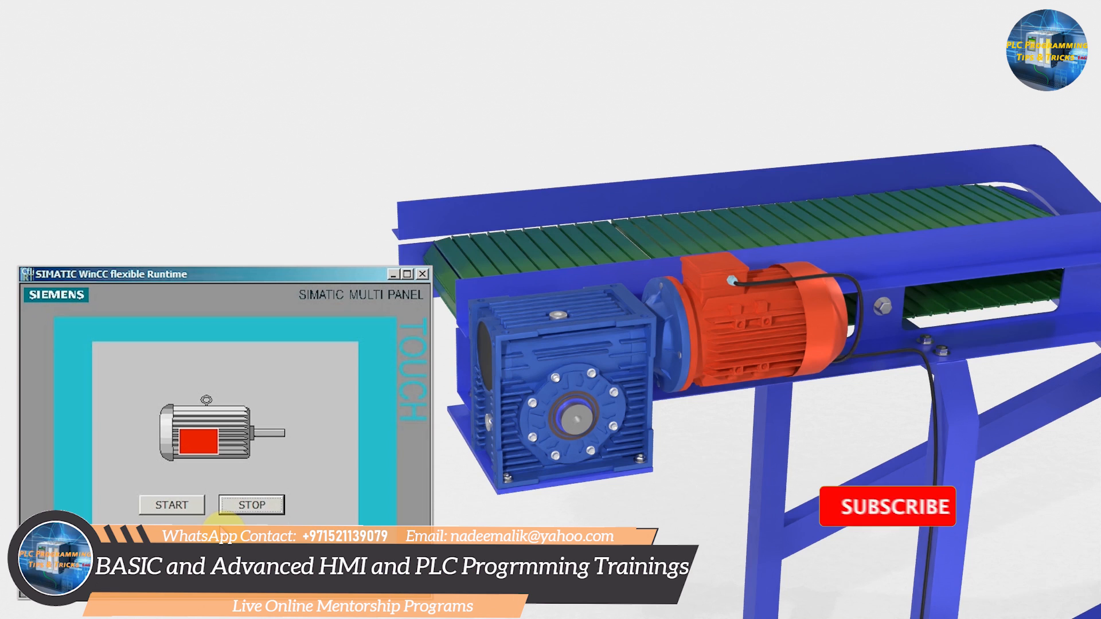